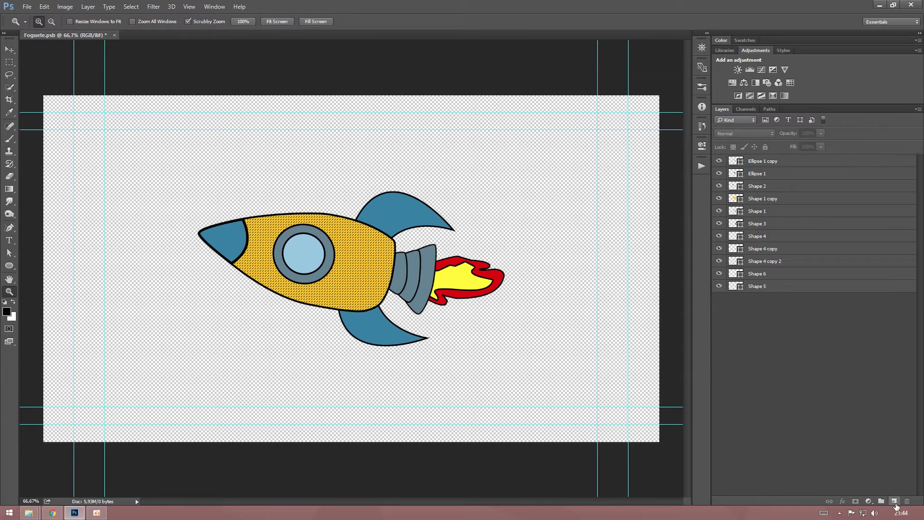
# Step: Add Layer 1 beneath the rocket shapes, fill it with white and render Clouds over it
pyautogui.click(894, 501)
pyautogui.moveTo(774, 161); pyautogui.dragTo(770, 327)
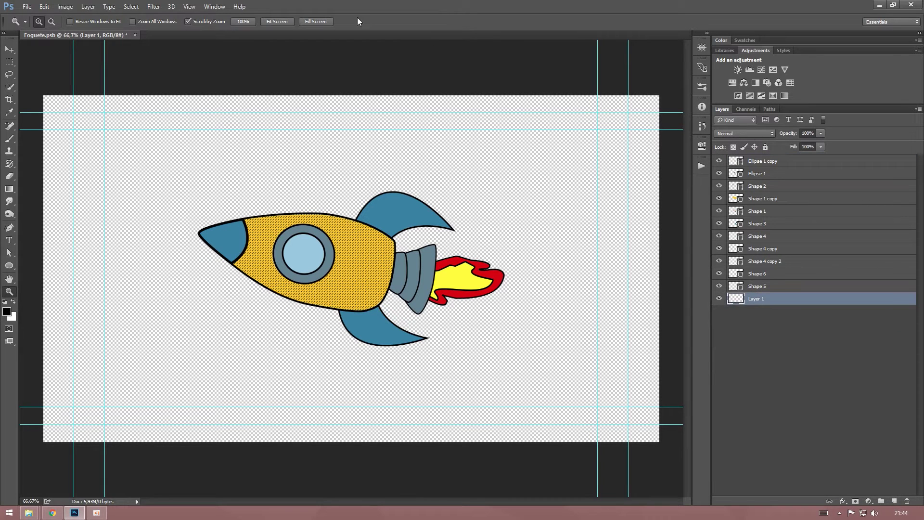
pyautogui.hotkey('shift', 'F5')
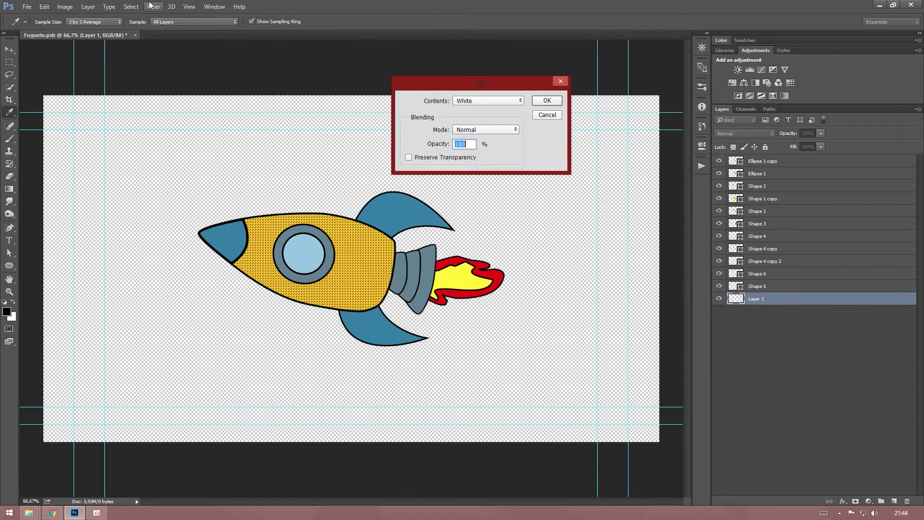
pyautogui.click(546, 98)
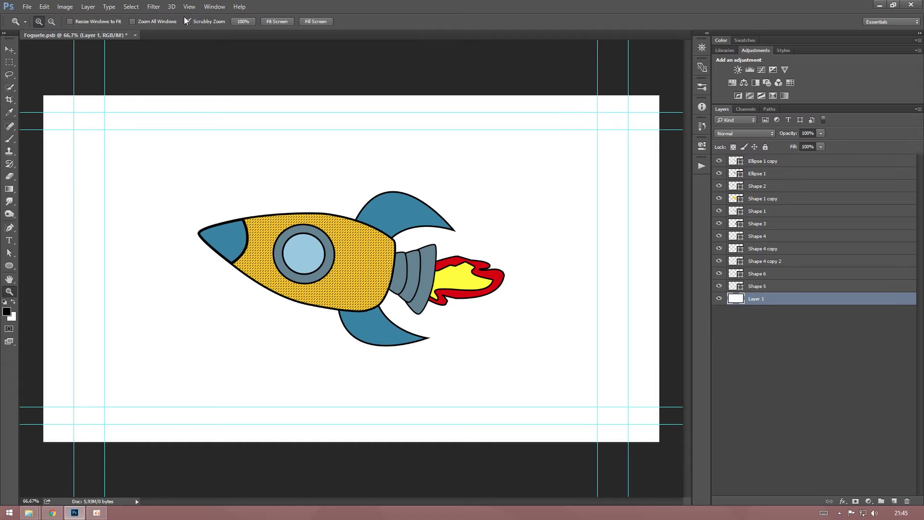
pyautogui.click(154, 7)
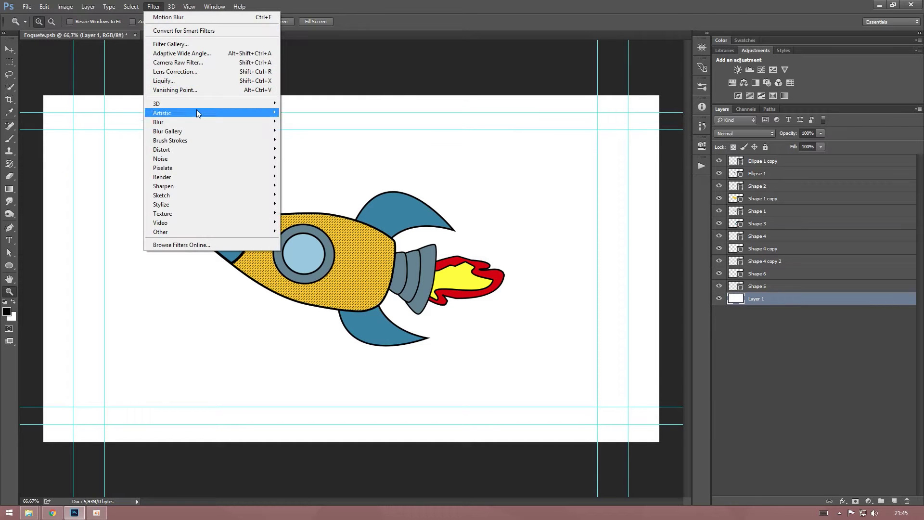
pyautogui.moveTo(163, 177)
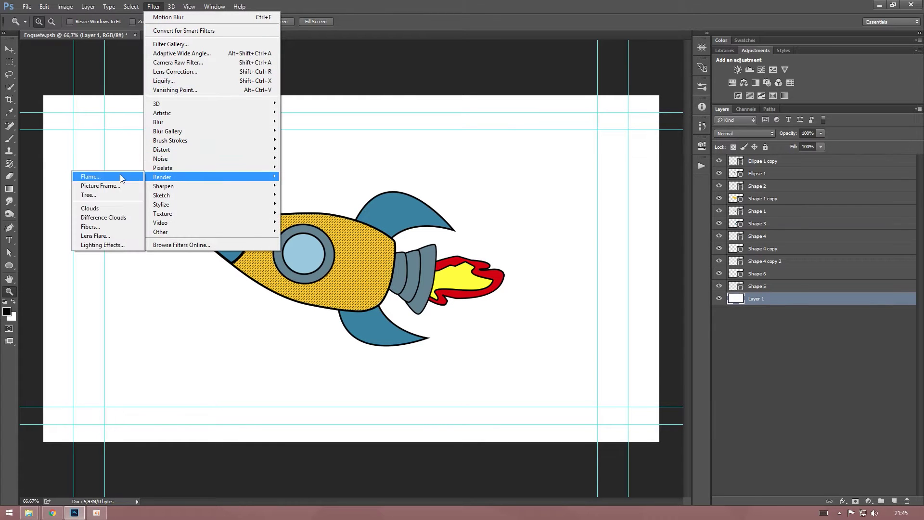
pyautogui.click(90, 208)
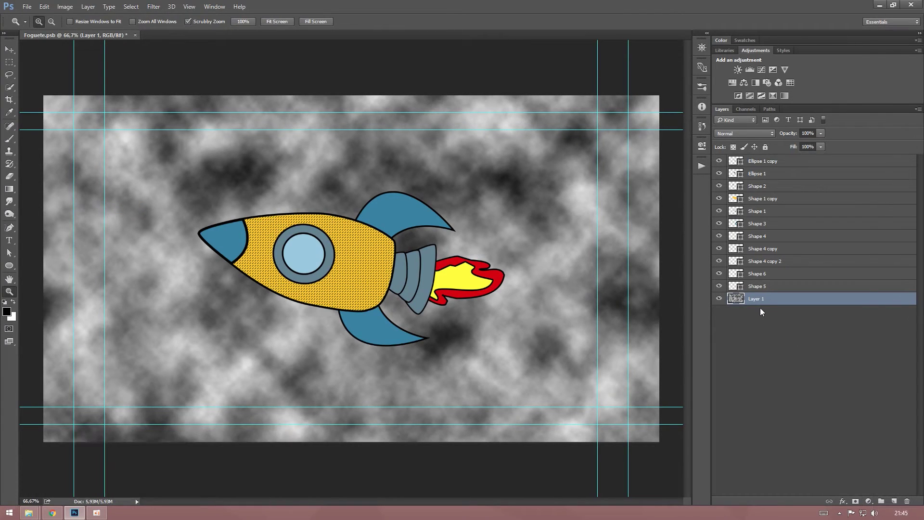
# Step: Create Layer 2 and fill it with black
pyautogui.hotkey('ctrl', 'shift', 'n')
pyautogui.press('Return')
pyautogui.press('i')
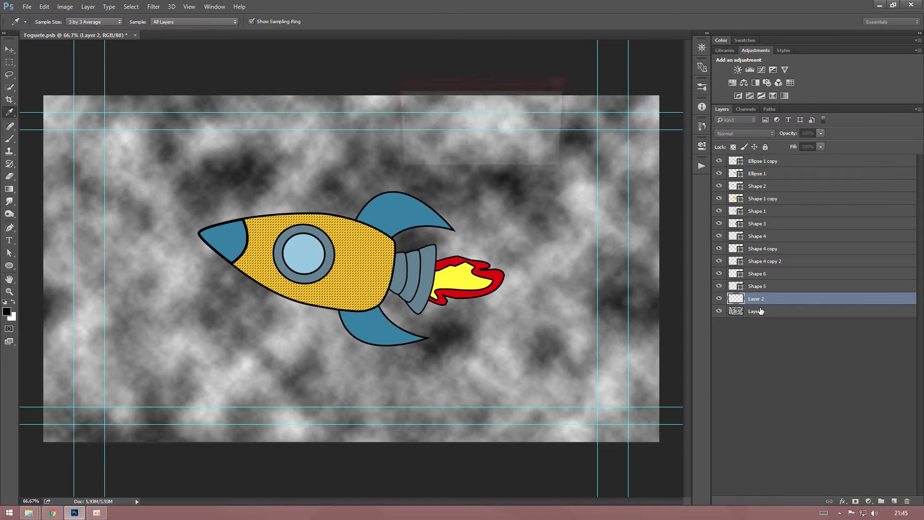
pyautogui.hotkey('shift', 'F5')
pyautogui.click(487, 101)
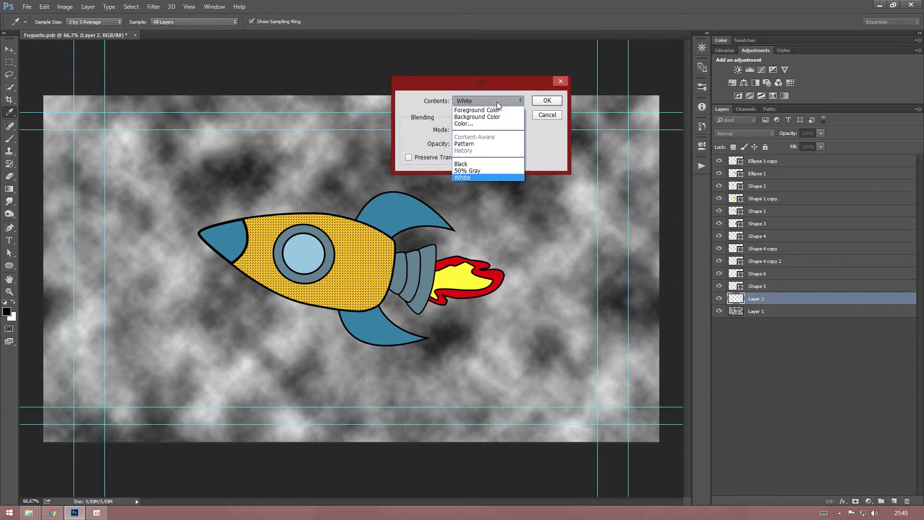
pyautogui.click(481, 162)
pyautogui.click(547, 100)
pyautogui.press('z')
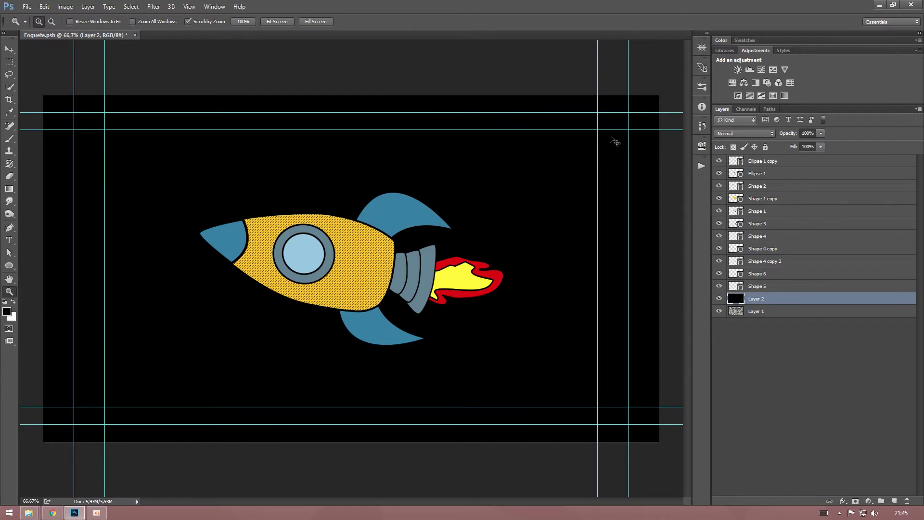
# Step: Create Layer 3 above it and fill it with white
pyautogui.hotkey('ctrl', 'shift', 'n')
pyautogui.press('Return')
pyautogui.press('i')
pyautogui.hotkey('shift', 'F5')
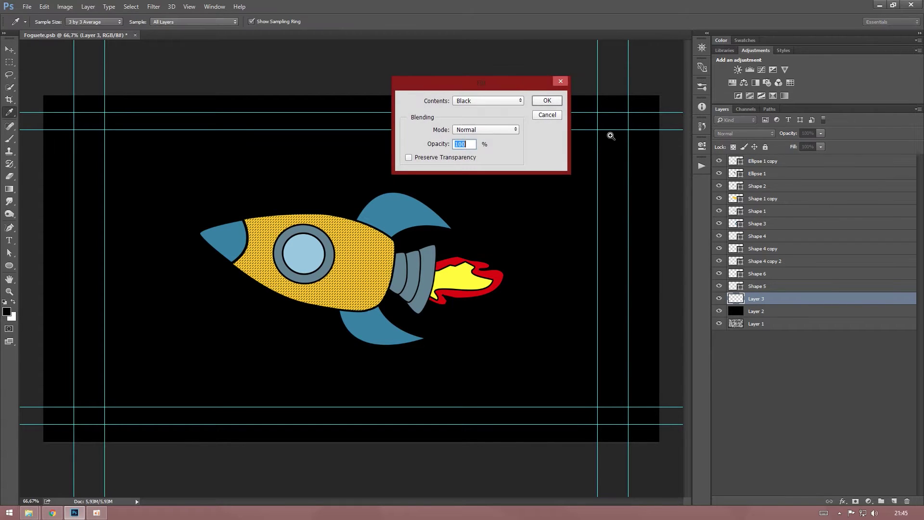
pyautogui.click(483, 101)
pyautogui.click(462, 177)
pyautogui.click(547, 100)
pyautogui.press('z')
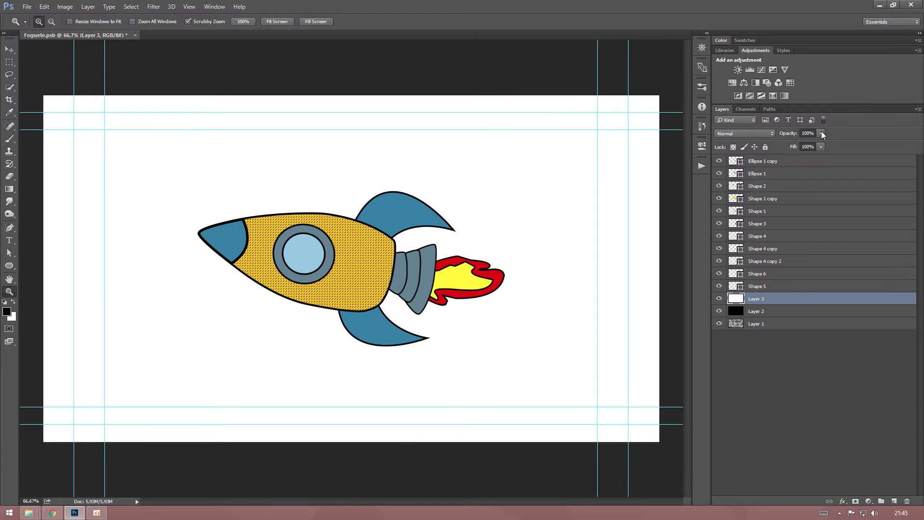
# Step: Set the white layer to Dissolve at 1% opacity and merge it with the black layer
pyautogui.moveTo(823, 134); pyautogui.dragTo(769, 147)
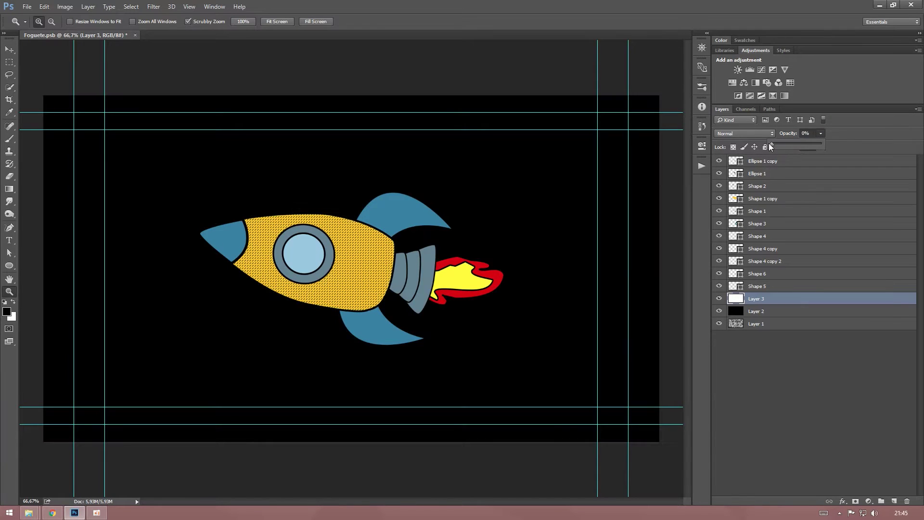
pyautogui.click(763, 134)
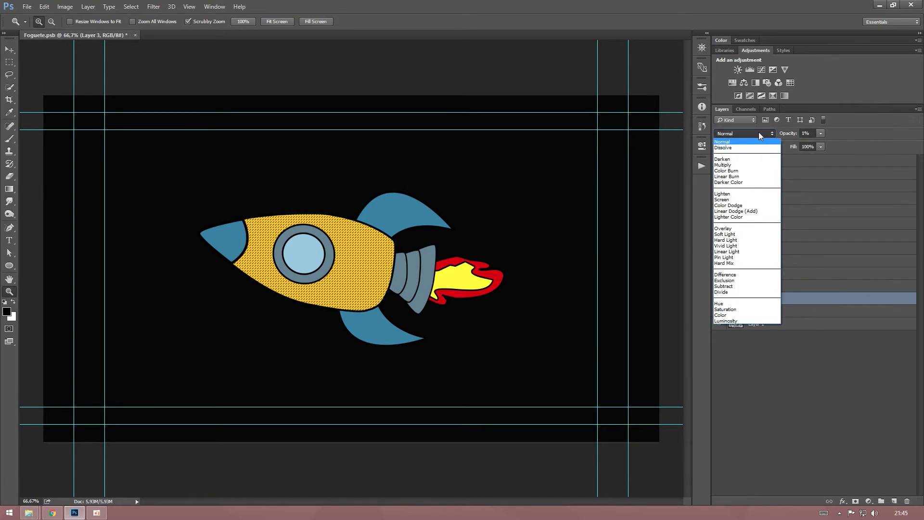
pyautogui.click(751, 146)
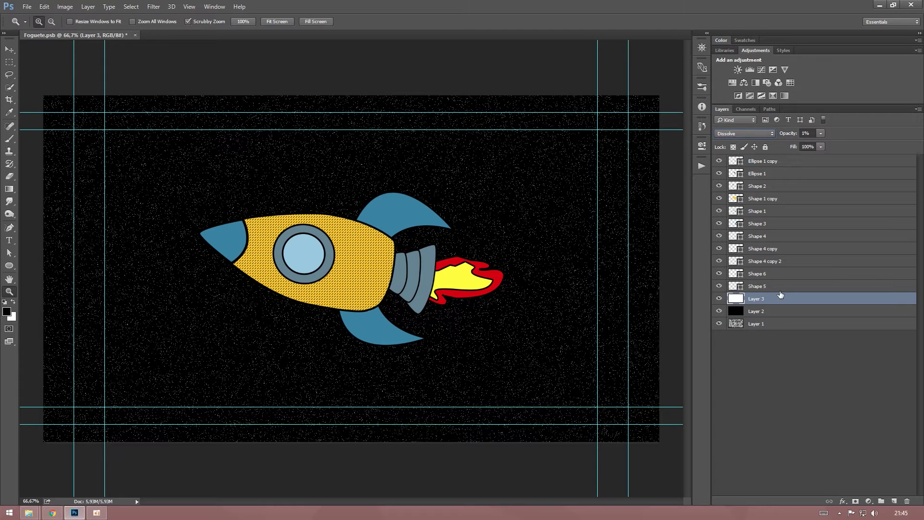
pyautogui.keyDown('shift'); pyautogui.click(775, 314); pyautogui.keyUp('shift')
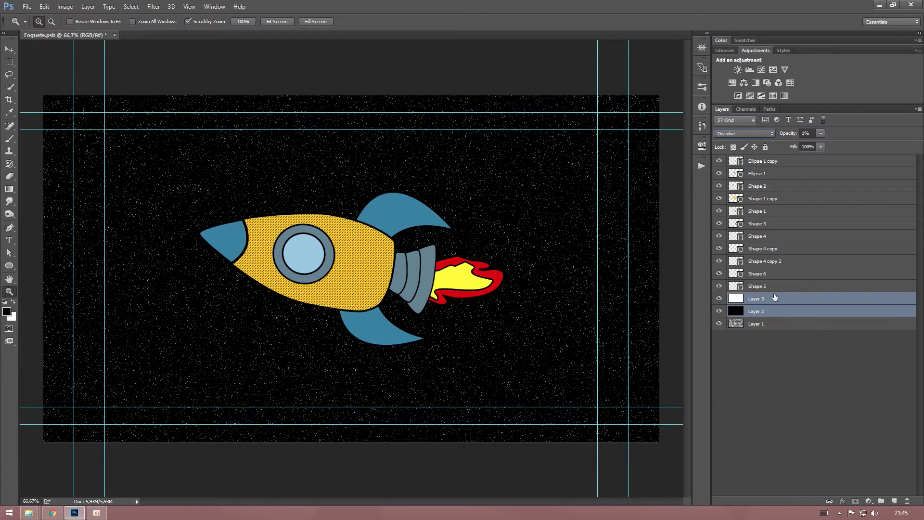
pyautogui.hotkey('ctrl', 'e')
pyautogui.click(757, 334)
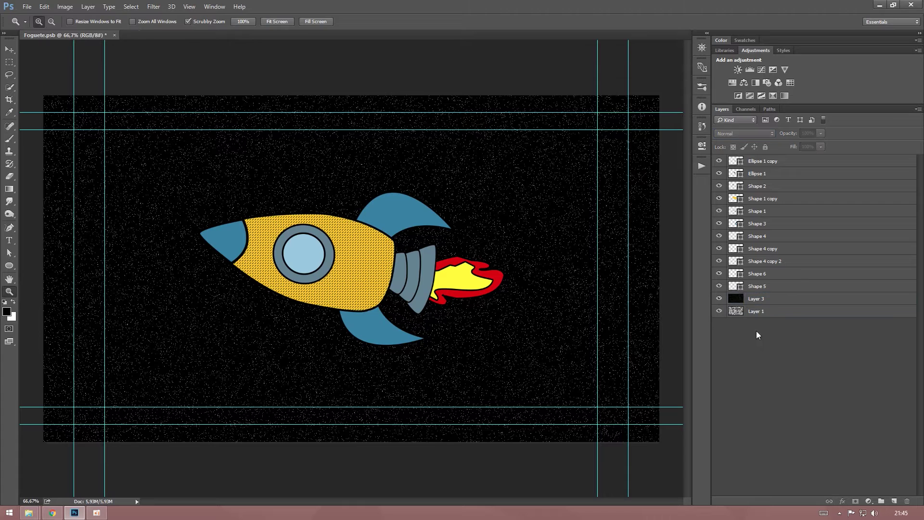
# Step: Move the starfield below the clouds Layer 1 and try Soft Light blending on the clouds
pyautogui.moveTo(735, 302); pyautogui.dragTo(734, 322)
pyautogui.click(737, 299)
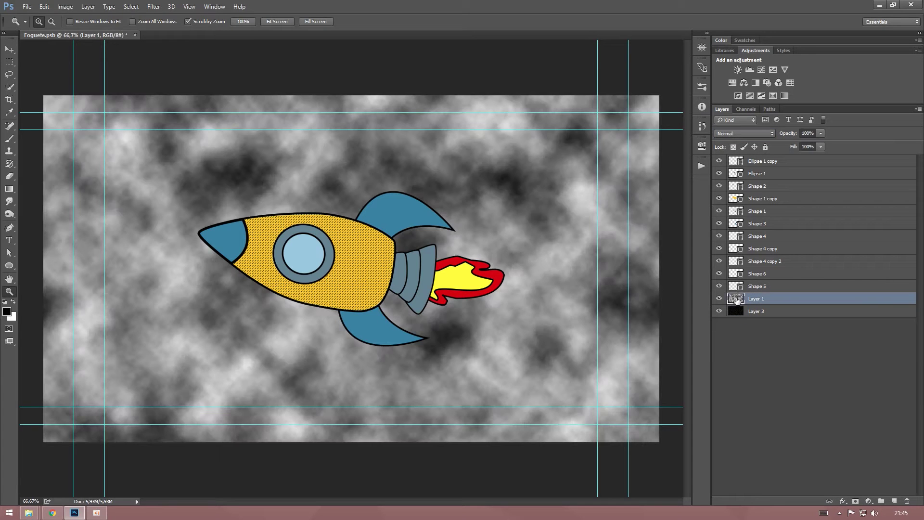
pyautogui.click(745, 134)
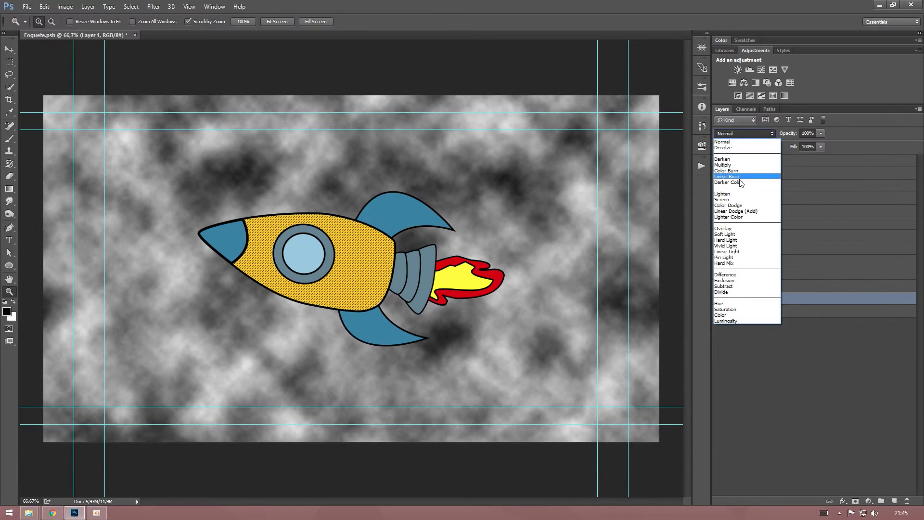
pyautogui.click(737, 235)
pyautogui.click(744, 136)
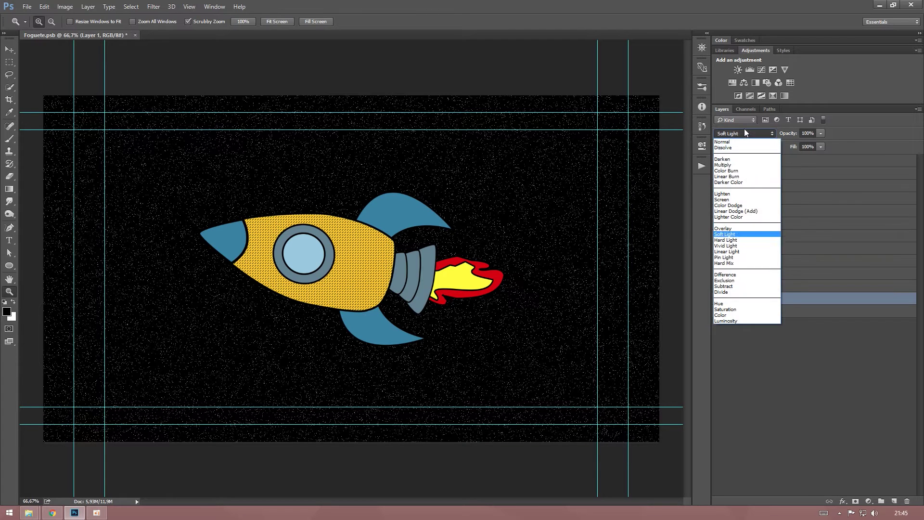
pyautogui.click(735, 234)
# Step: Compare Overlay and Screen blending on the clouds, settling on Screen
pyautogui.click(751, 133)
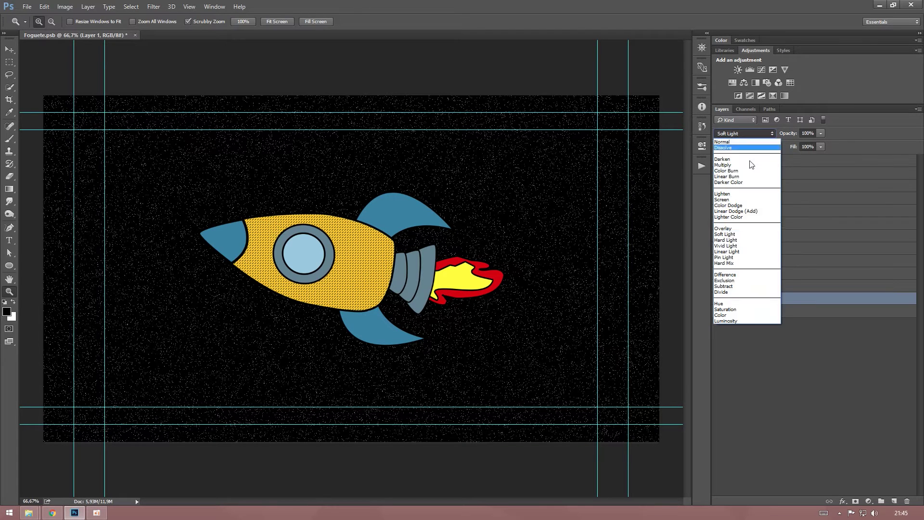
pyautogui.click(737, 228)
pyautogui.click(744, 135)
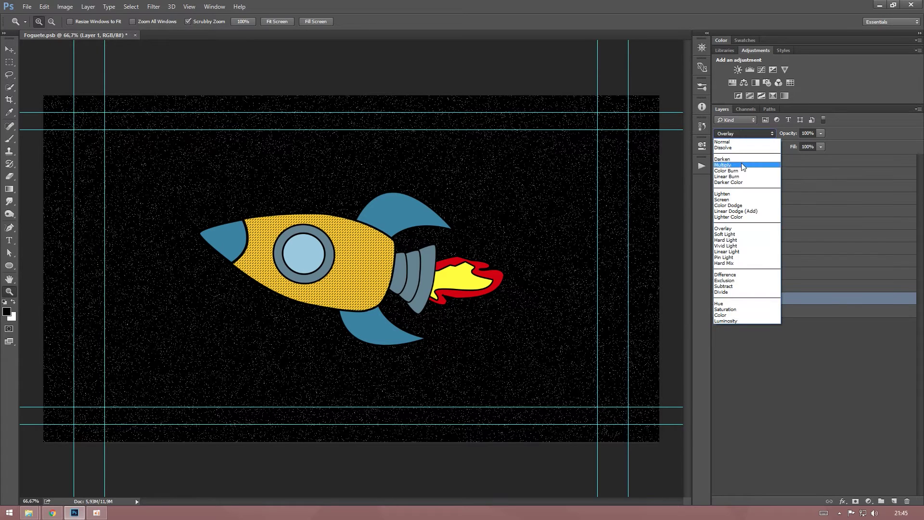
pyautogui.click(744, 199)
pyautogui.click(748, 133)
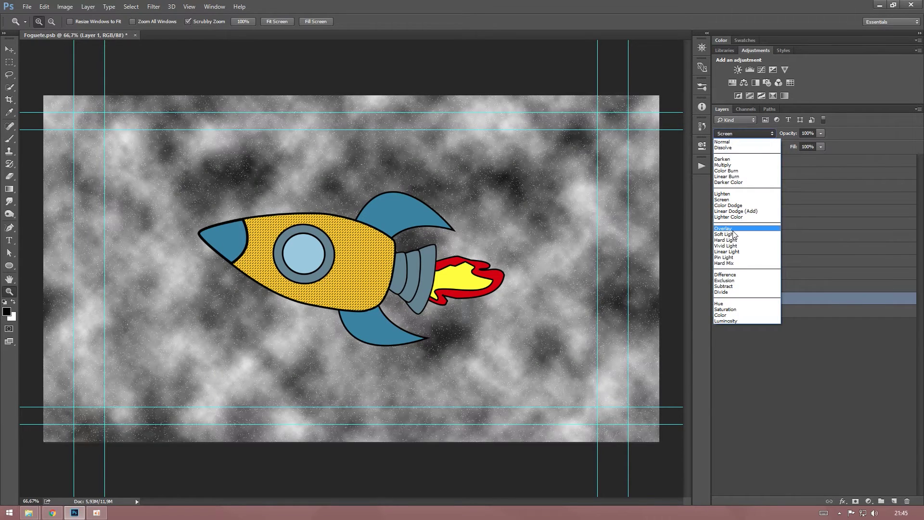
pyautogui.click(741, 228)
pyautogui.click(748, 135)
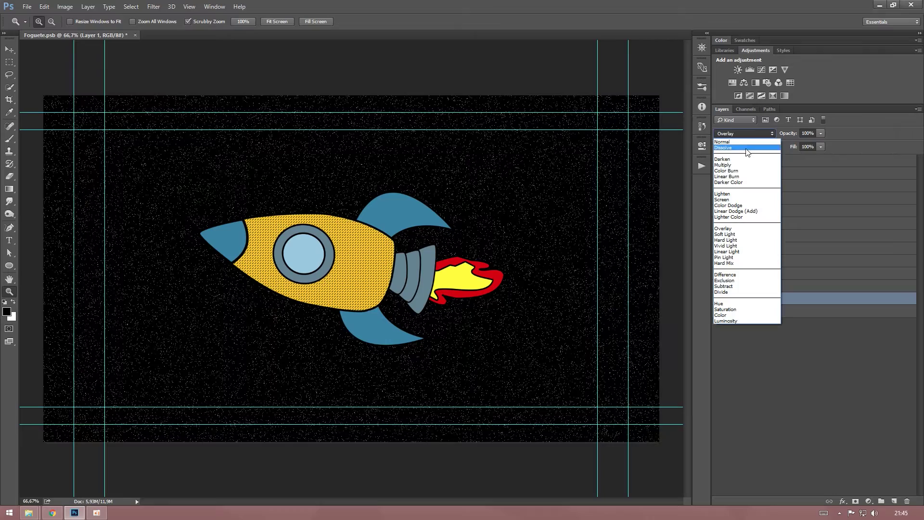
pyautogui.click(737, 199)
# Step: Lower the clouds layer's Fill to 24%
pyautogui.click(820, 147)
pyautogui.moveTo(821, 157); pyautogui.dragTo(781, 158)
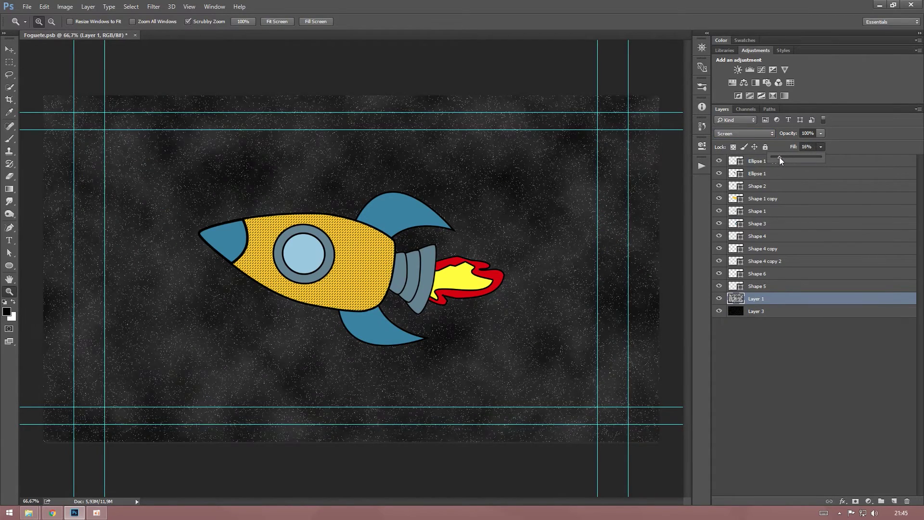
pyautogui.moveTo(782, 156); pyautogui.dragTo(785, 158)
# Step: Add a Curves adjustment and pull down the Red and Green highlights
pyautogui.click(761, 69)
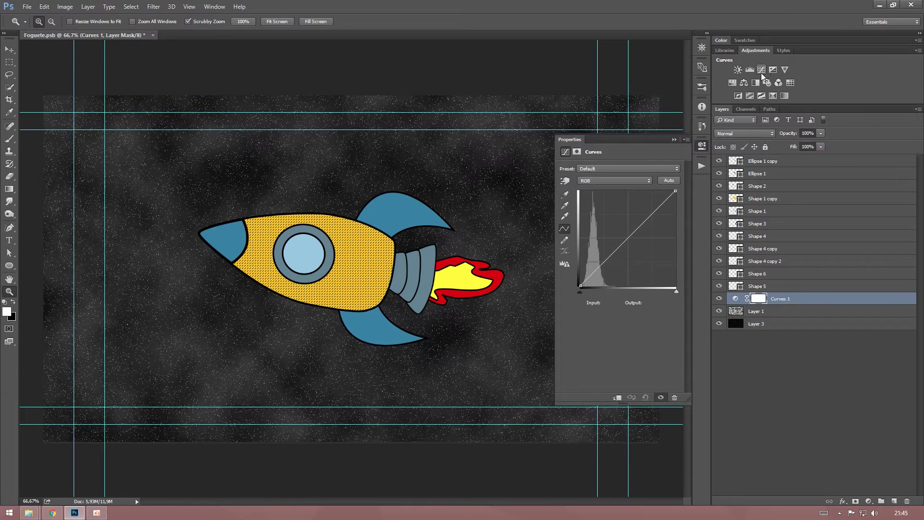
pyautogui.click(619, 181)
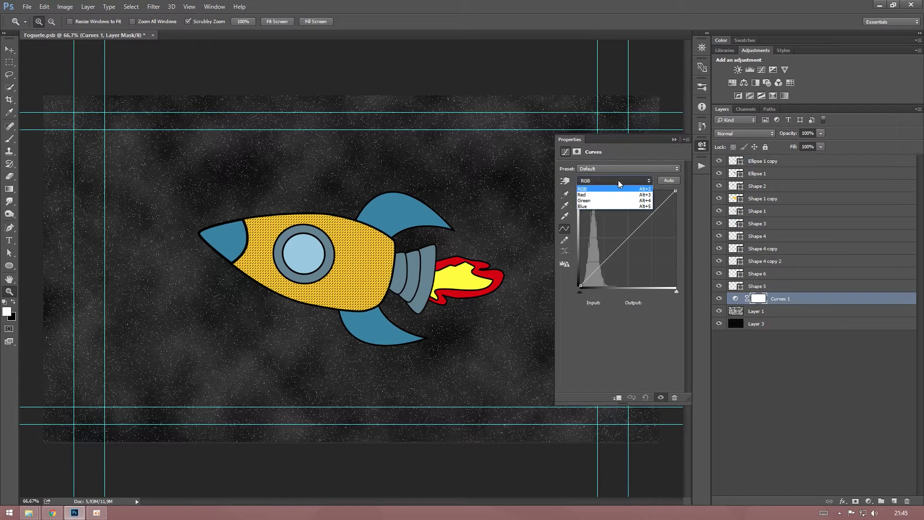
pyautogui.click(597, 195)
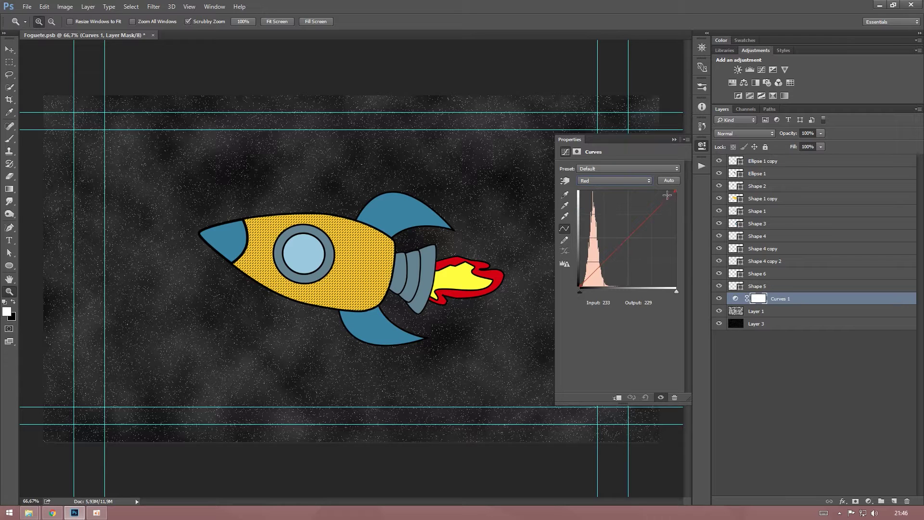
pyautogui.moveTo(676, 191); pyautogui.dragTo(679, 203)
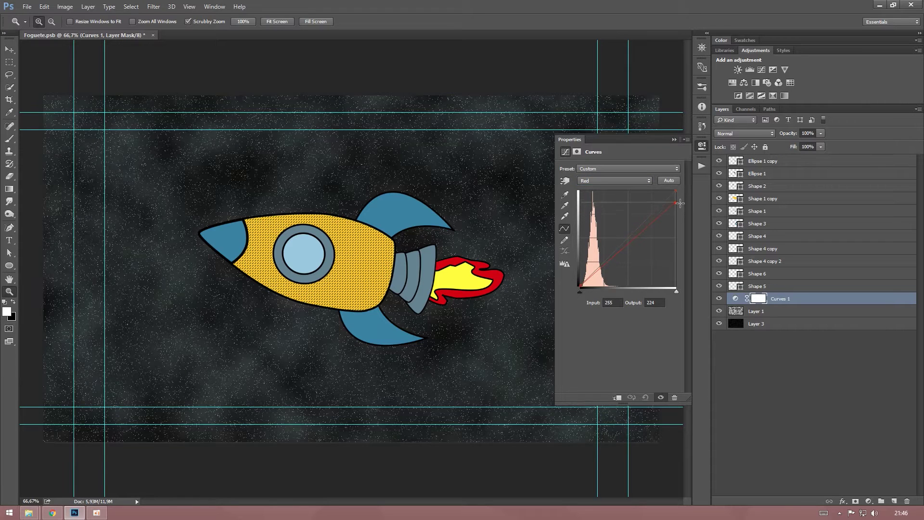
pyautogui.click(625, 181)
pyautogui.click(599, 202)
pyautogui.moveTo(674, 192); pyautogui.dragTo(675, 199)
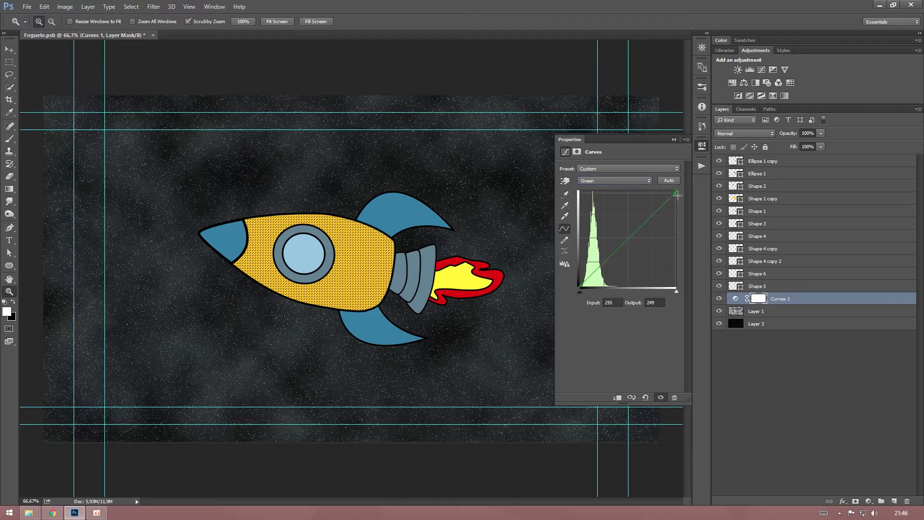
# Step: On the RGB curve, darken the shadows and lift the highlights
pyautogui.click(620, 181)
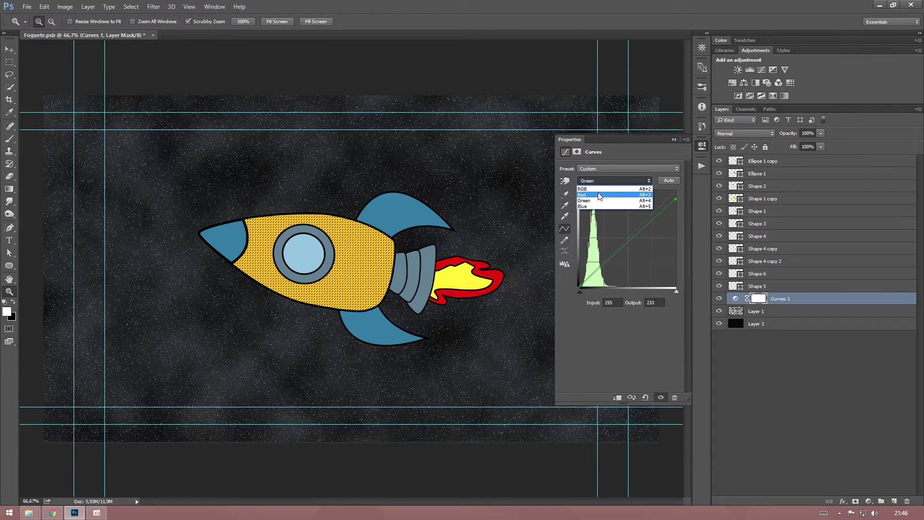
pyautogui.click(602, 189)
pyautogui.moveTo(607, 265); pyautogui.dragTo(611, 266)
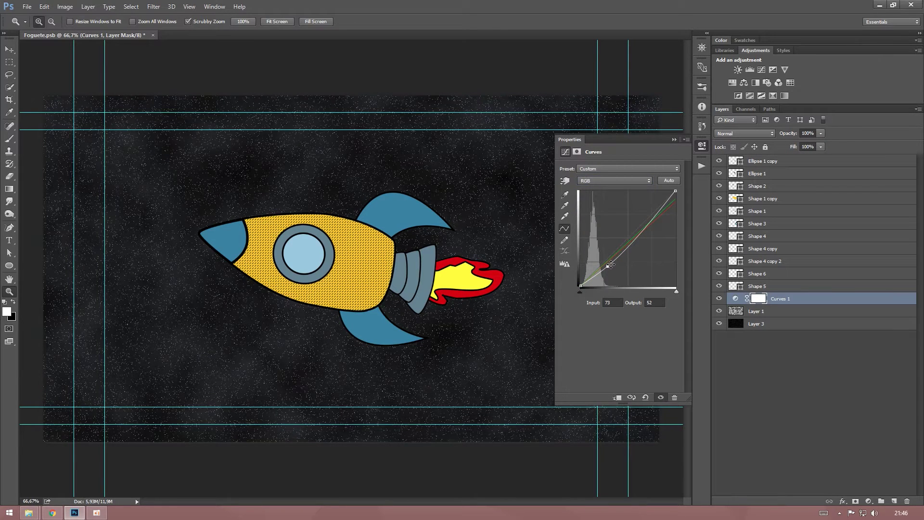
pyautogui.moveTo(652, 222); pyautogui.dragTo(647, 217)
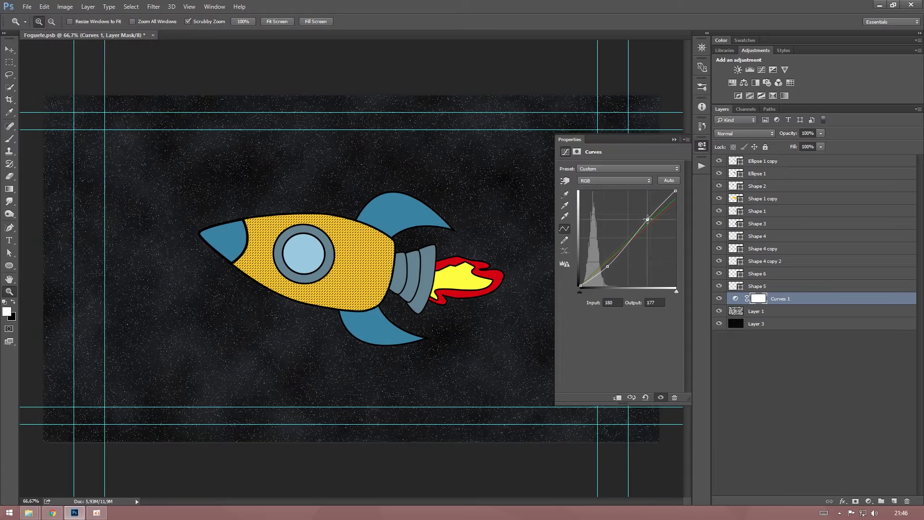
# Step: Lower the Red highlights and shadows, and pull Green down in the shadows
pyautogui.click(611, 182)
pyautogui.click(597, 194)
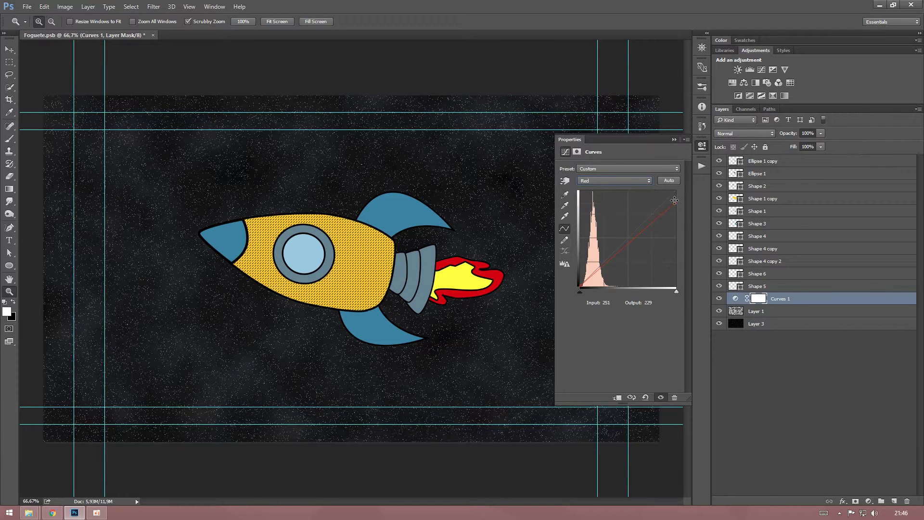
pyautogui.moveTo(674, 200); pyautogui.dragTo(676, 207)
pyautogui.moveTo(592, 276); pyautogui.dragTo(595, 280)
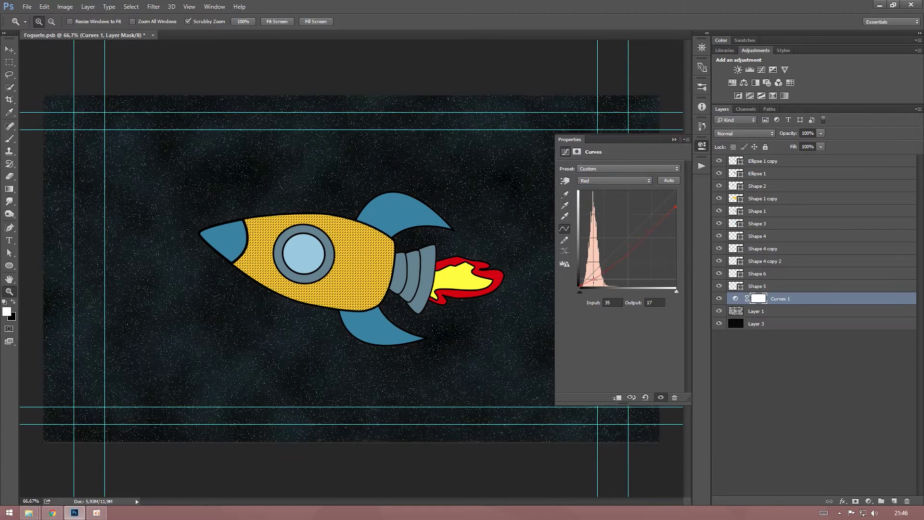
pyautogui.click(607, 180)
pyautogui.click(600, 200)
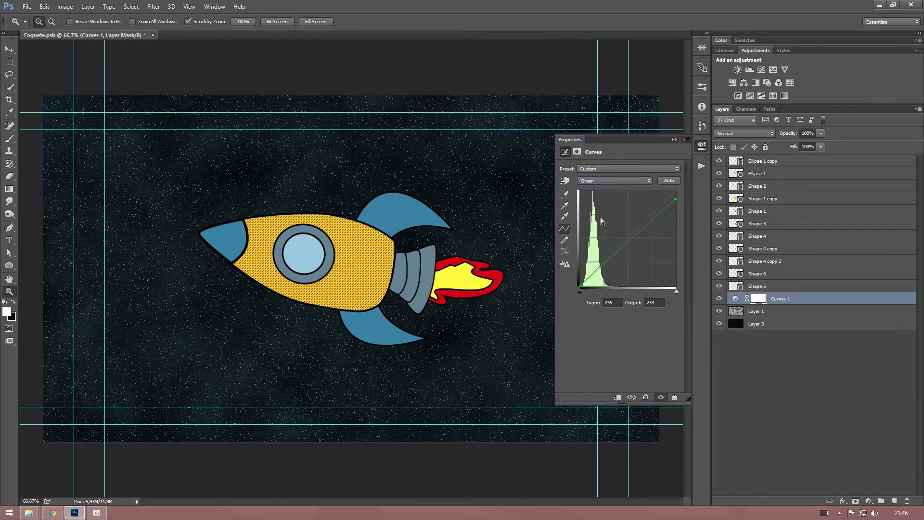
pyautogui.moveTo(594, 273); pyautogui.dragTo(596, 276)
# Step: Boost the Blue curve in the midtones, then return to the RGB curve
pyautogui.click(601, 181)
pyautogui.click(631, 201)
pyautogui.click(626, 182)
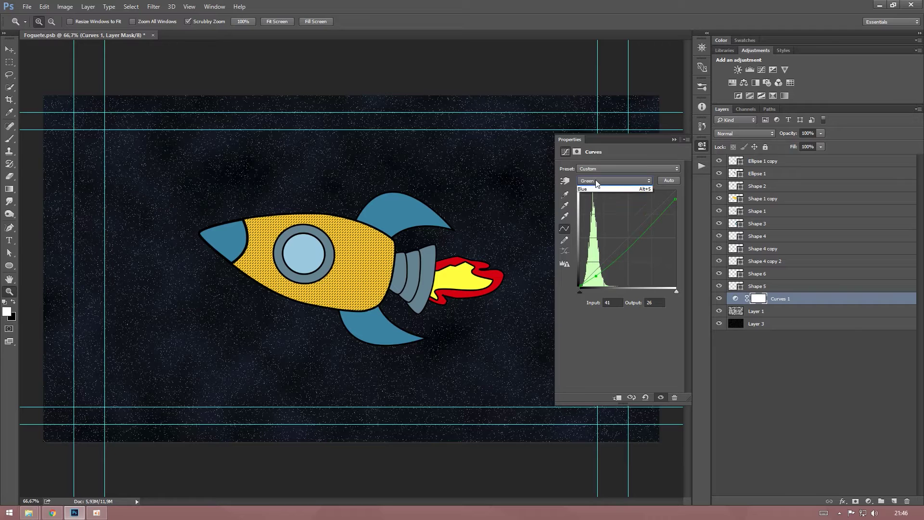
pyautogui.click(592, 206)
pyautogui.moveTo(630, 235); pyautogui.dragTo(619, 239)
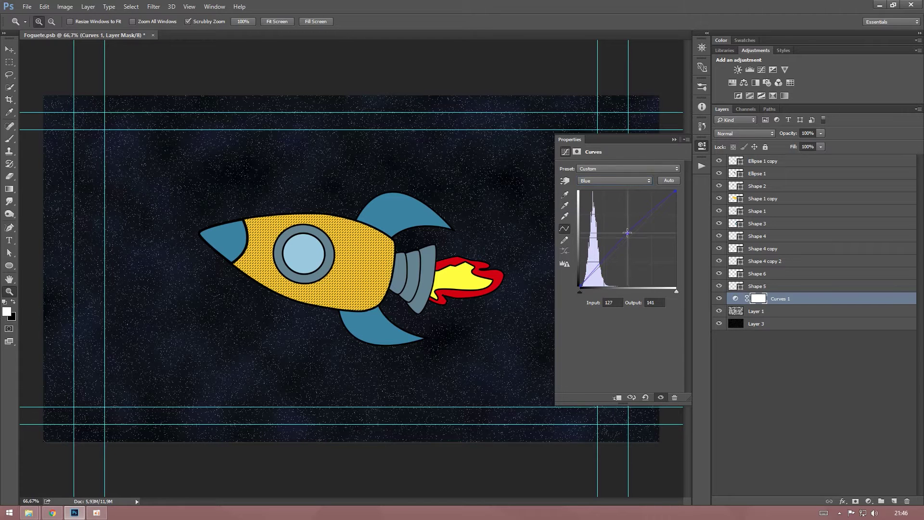
pyautogui.click(611, 180)
pyautogui.click(604, 181)
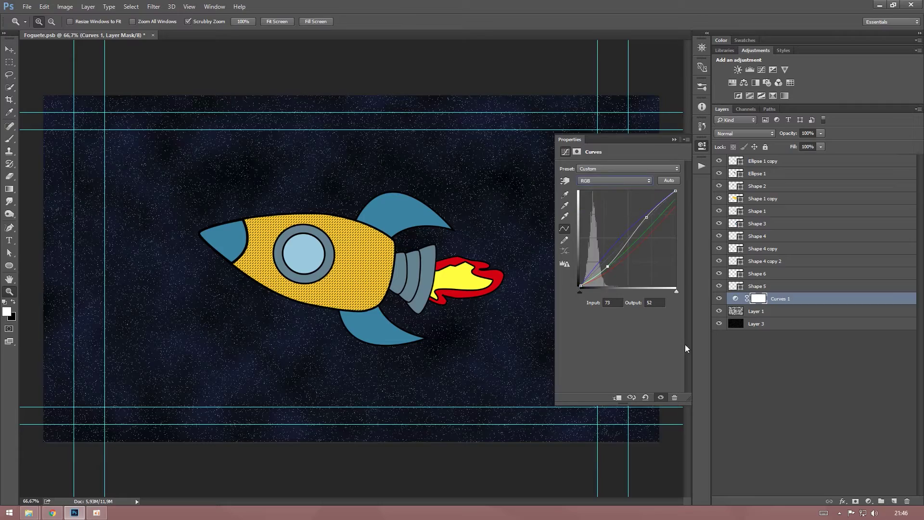
# Step: Compare the background with Curves 1 toggled off and on, leaving it on, and close Properties
pyautogui.click(661, 398)
pyautogui.click(660, 397)
pyautogui.click(661, 398)
pyautogui.click(661, 398)
pyautogui.click(661, 398)
pyautogui.click(702, 145)
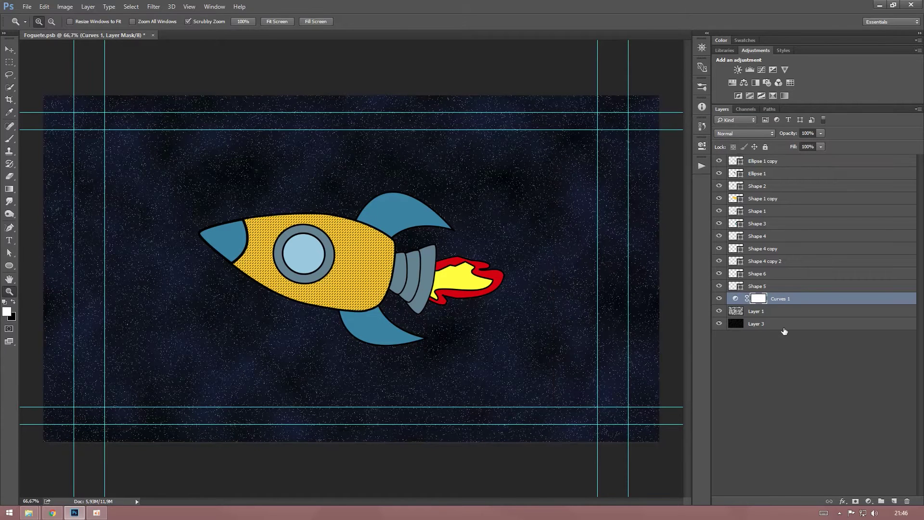
pyautogui.click(799, 324)
pyautogui.click(798, 365)
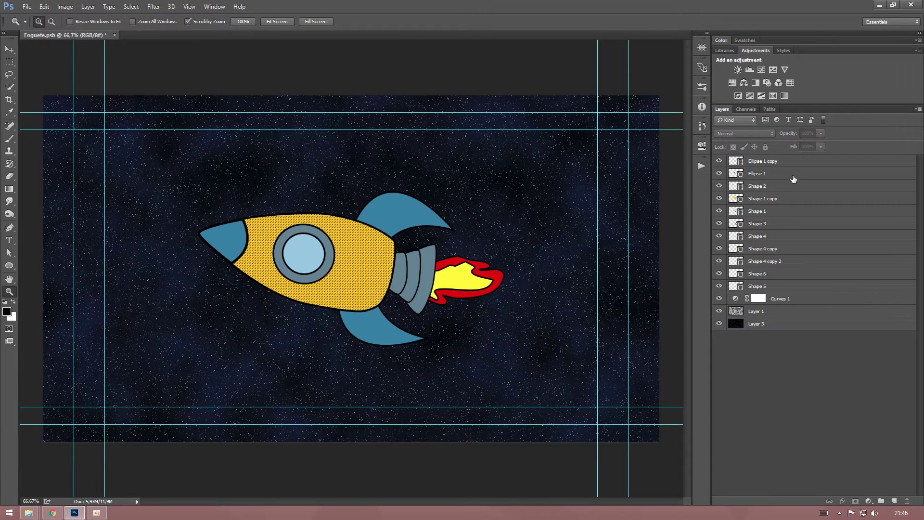
# Step: Group every layer from Ellipse 1 copy to Layer 3 as Group 1 and convert it for Smart Filters
pyautogui.click(792, 163)
pyautogui.keyDown('shift'); pyautogui.click(802, 327); pyautogui.keyUp('shift')
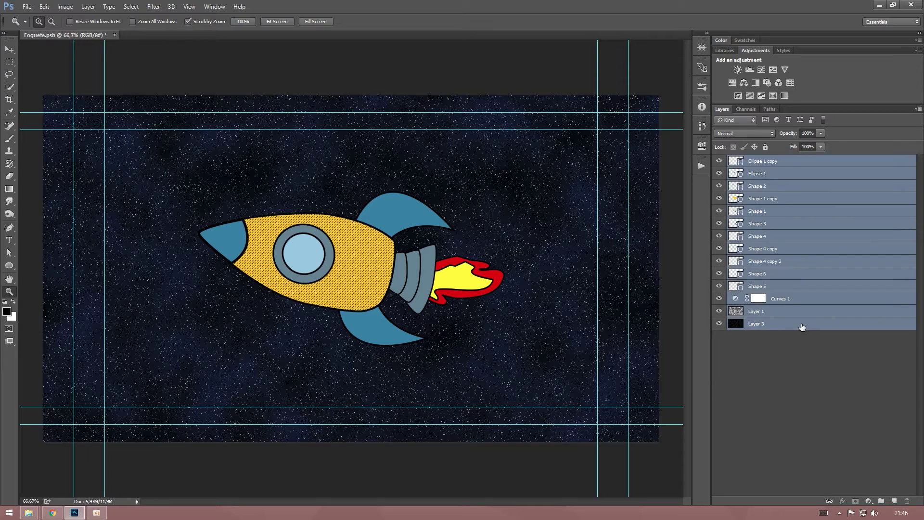
pyautogui.hotkey('ctrl', 'g')
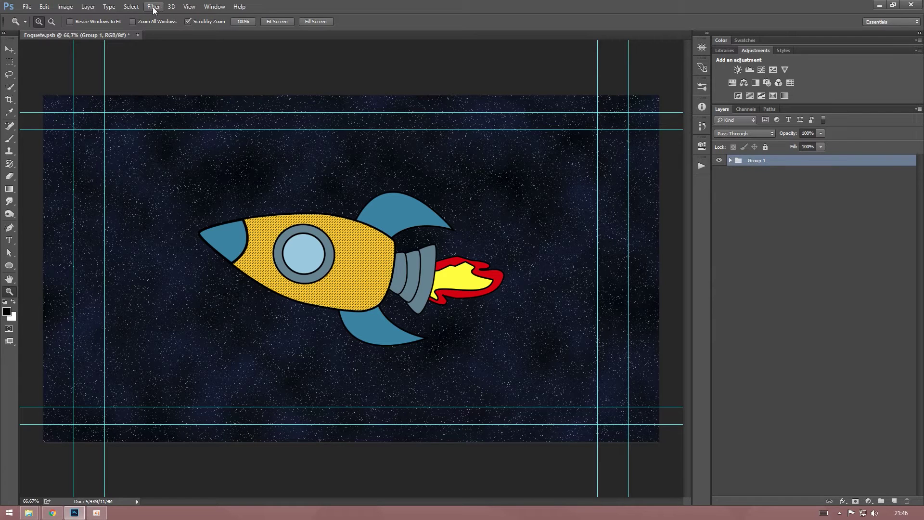
pyautogui.click(154, 7)
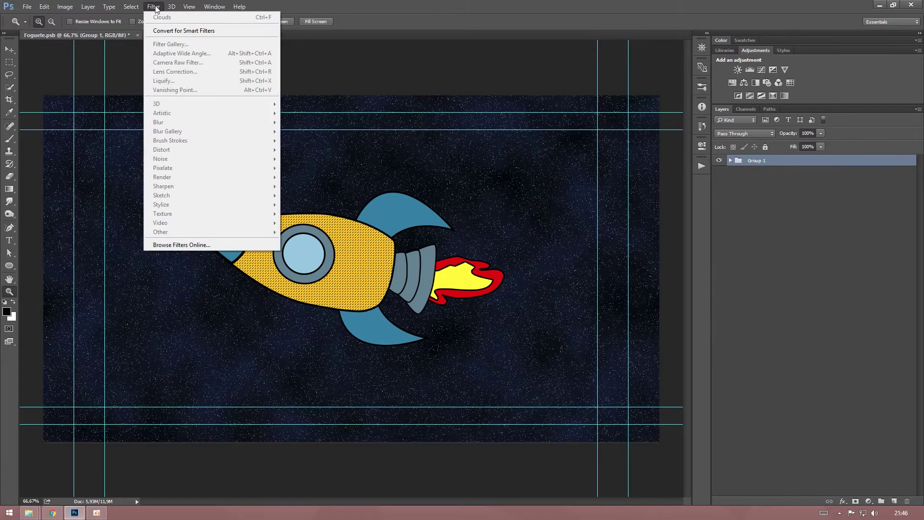
pyautogui.click(189, 30)
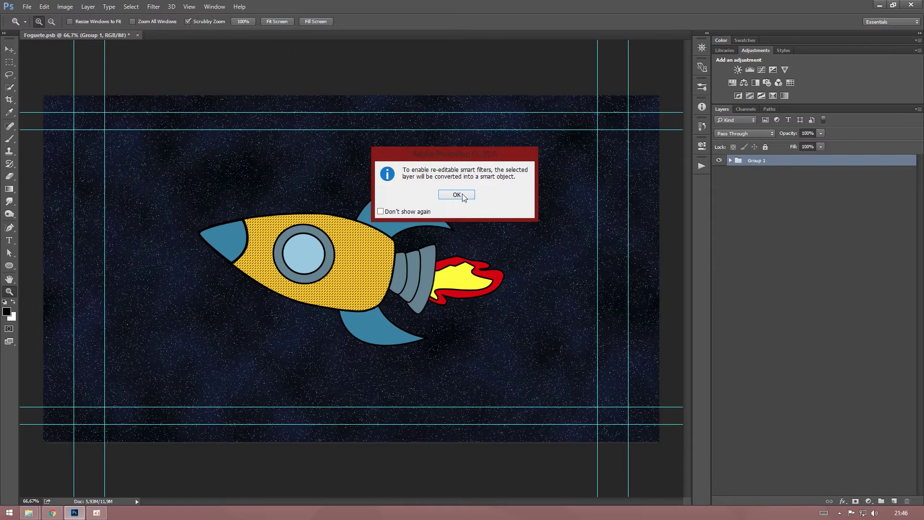
pyautogui.click(457, 195)
pyautogui.click(154, 7)
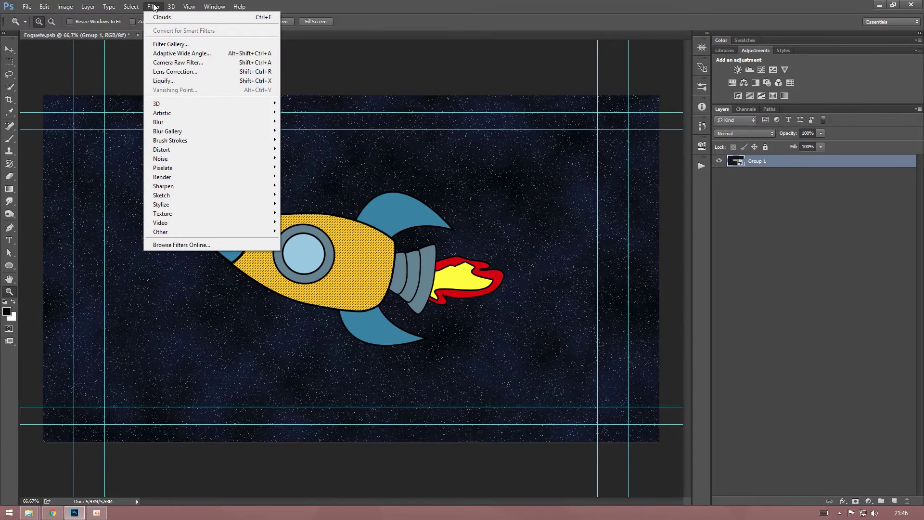
# Step: Apply a Filter Gallery Cutout (levels 5, edge simplicity 6) to Group 1, then duplicate it as Group 1 copy
pyautogui.click(185, 45)
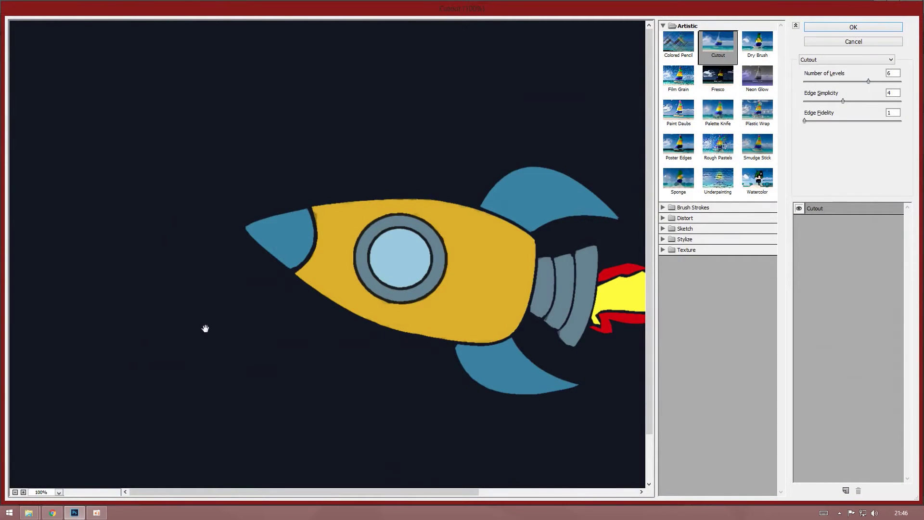
pyautogui.click(15, 492)
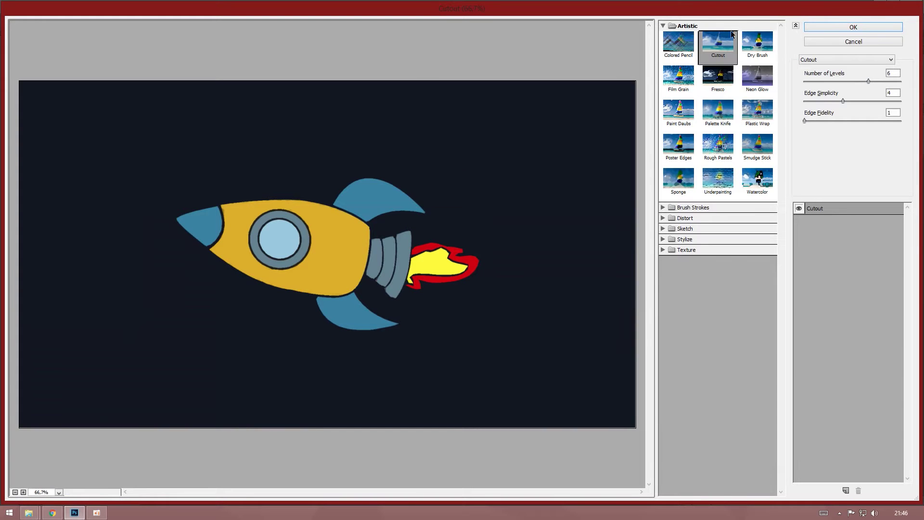
pyautogui.moveTo(842, 85)
pyautogui.mouseDown()
pyautogui.moveTo(819, 83)
pyautogui.moveTo(888, 82)
pyautogui.moveTo(845, 79)
pyautogui.moveTo(876, 101)
pyautogui.moveTo(845, 102)
pyautogui.moveTo(859, 100)
pyautogui.mouseUp()
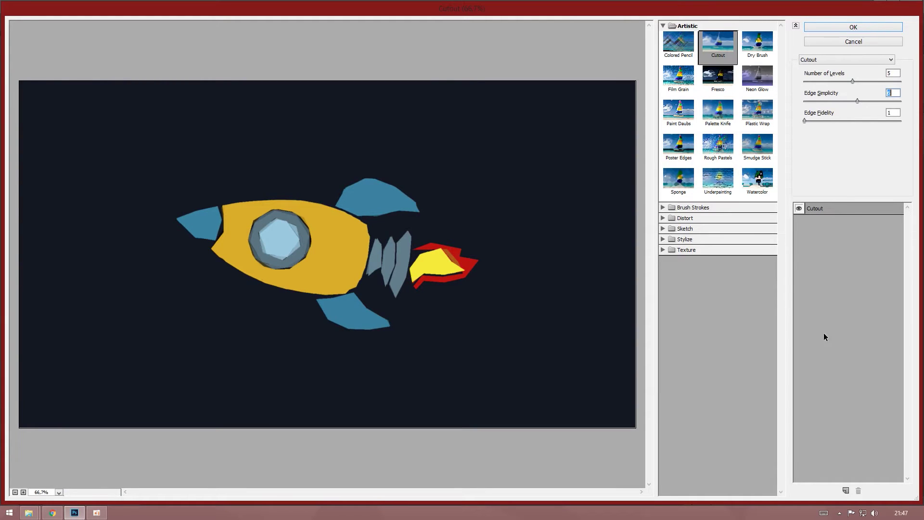
pyautogui.click(799, 209)
pyautogui.click(798, 209)
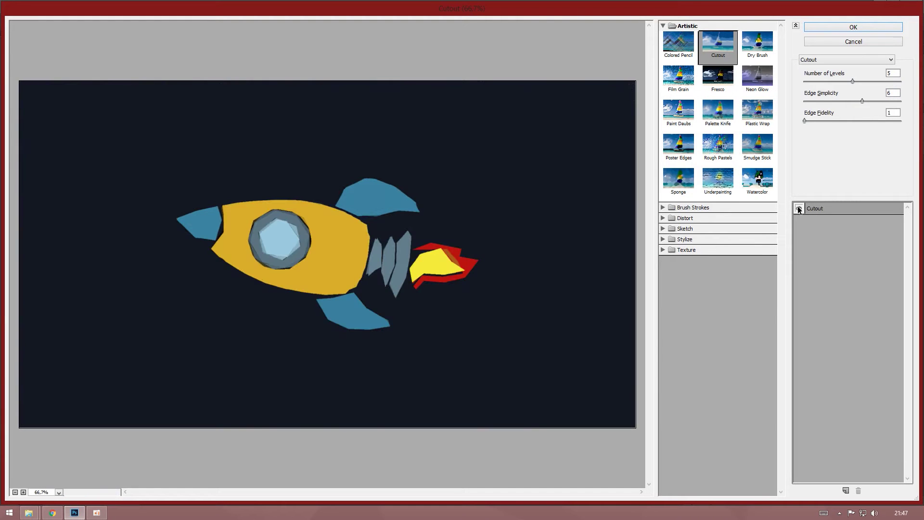
pyautogui.click(799, 209)
pyautogui.click(798, 209)
pyautogui.click(798, 209)
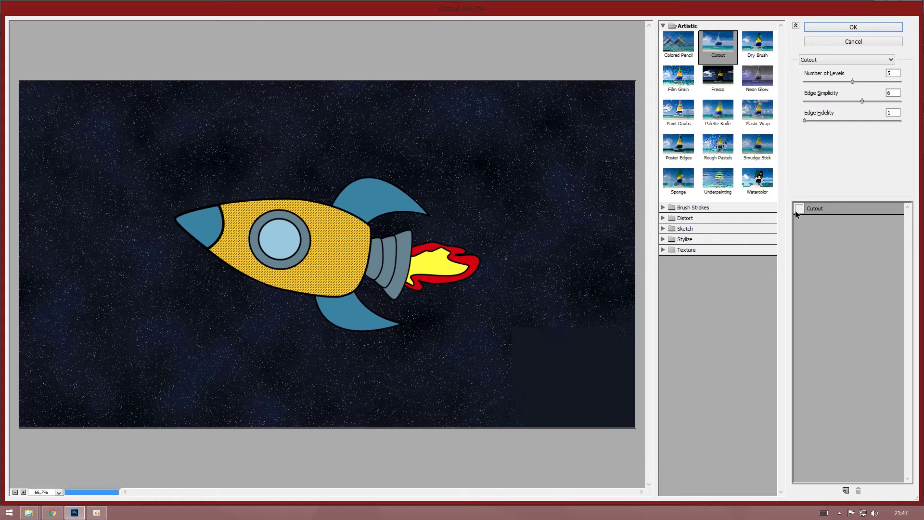
pyautogui.click(828, 26)
pyautogui.moveTo(770, 162); pyautogui.dragTo(894, 501)
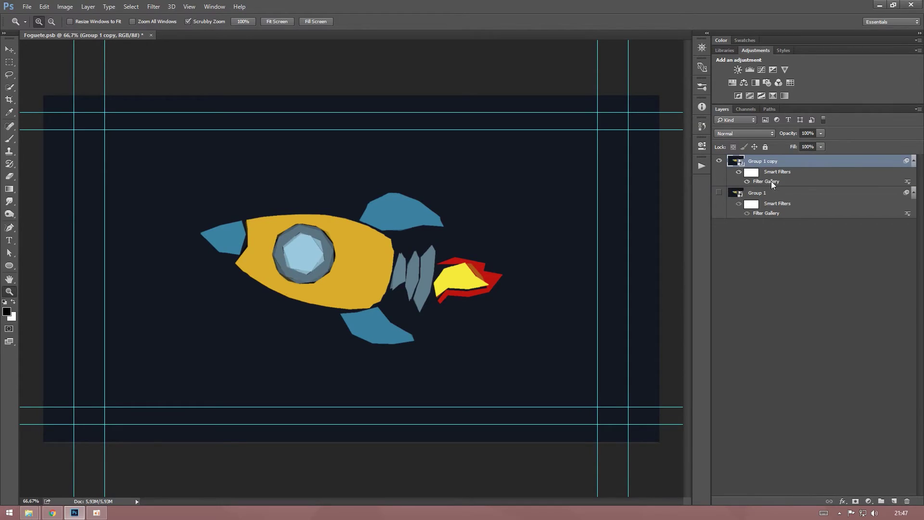
# Step: Reopen the copy's Filter Gallery and try Fresco with minimum brush size and brush detail 3
pyautogui.doubleClick(772, 185)
pyautogui.click(717, 77)
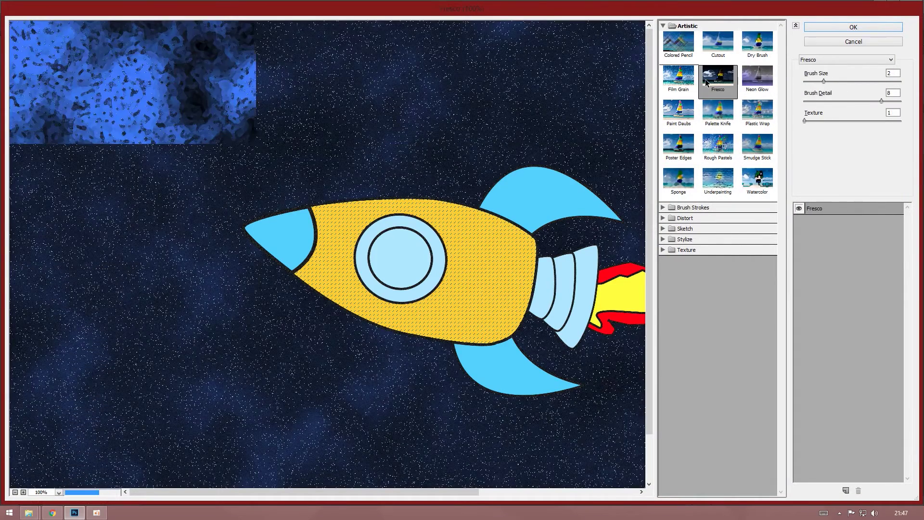
pyautogui.click(753, 85)
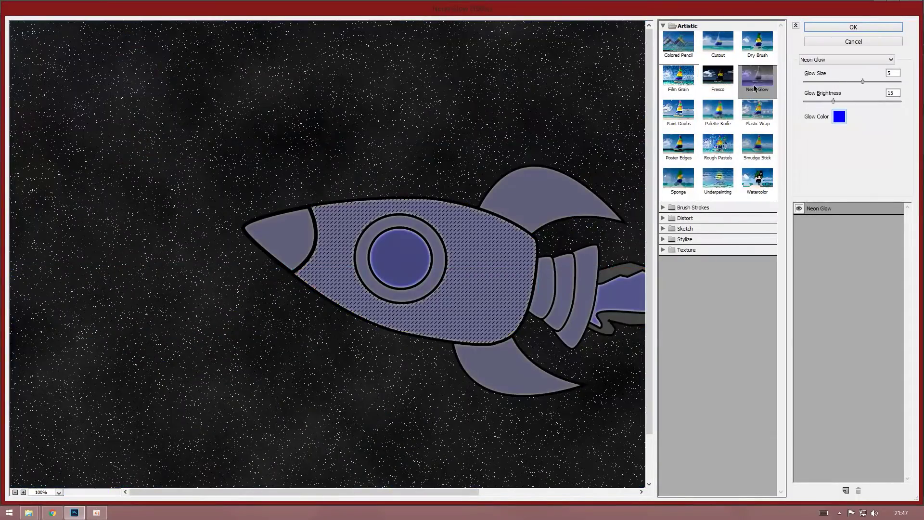
pyautogui.click(718, 79)
pyautogui.click(807, 82)
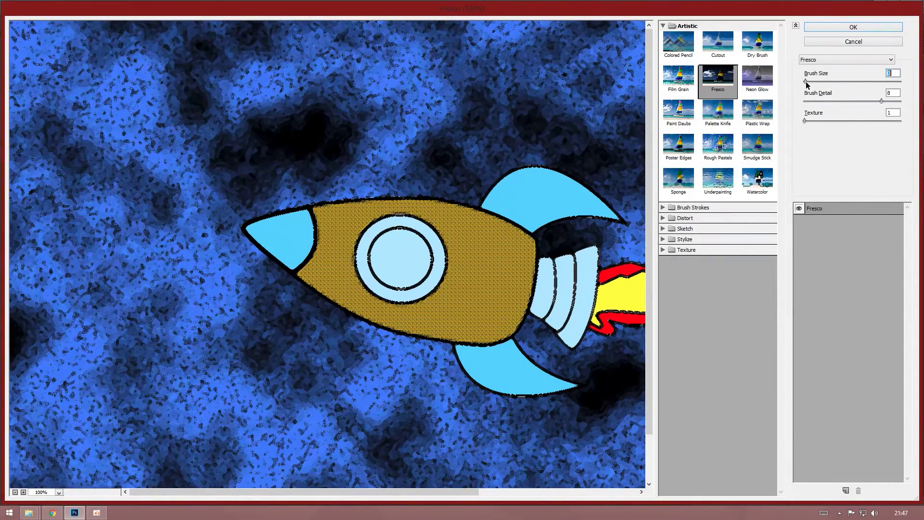
pyautogui.click(833, 100)
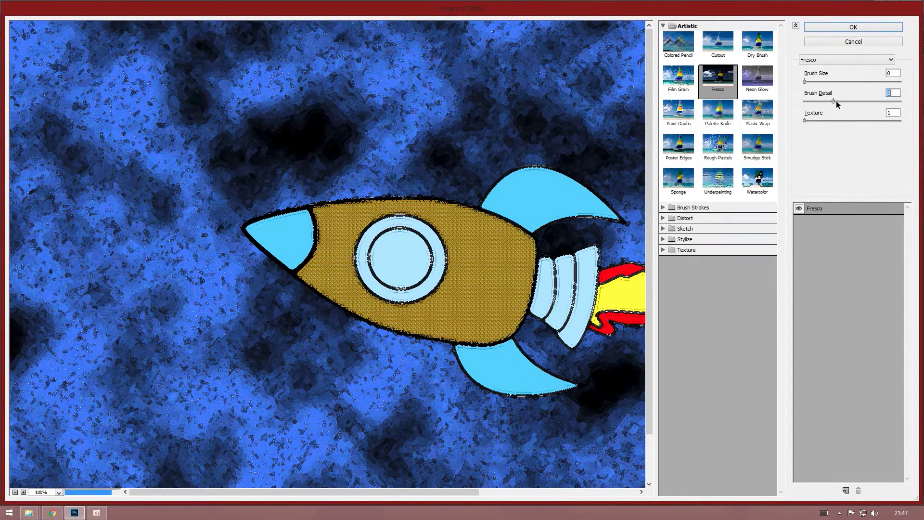
pyautogui.click(819, 120)
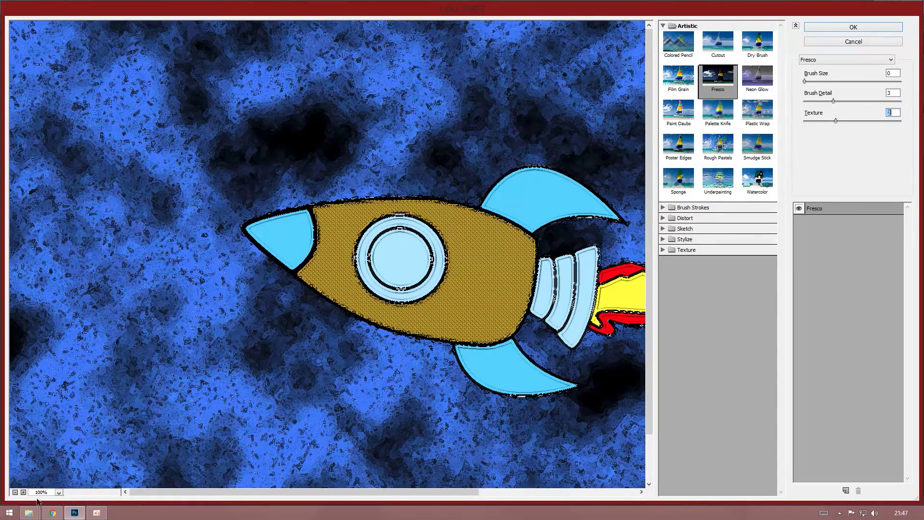
pyautogui.click(15, 492)
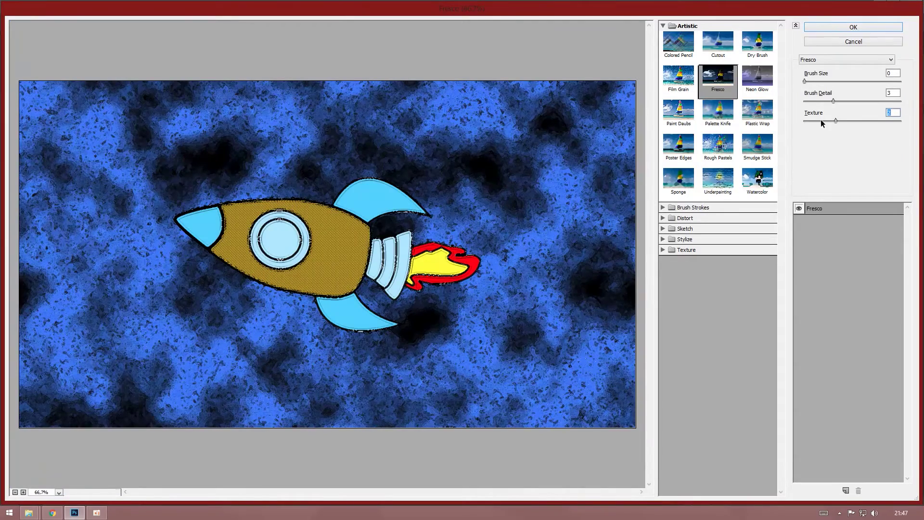
# Step: Preview Palette Knife, Paint Daubs, Poster Edges, Rough Pastels and the Brush Strokes effects
pyautogui.click(717, 112)
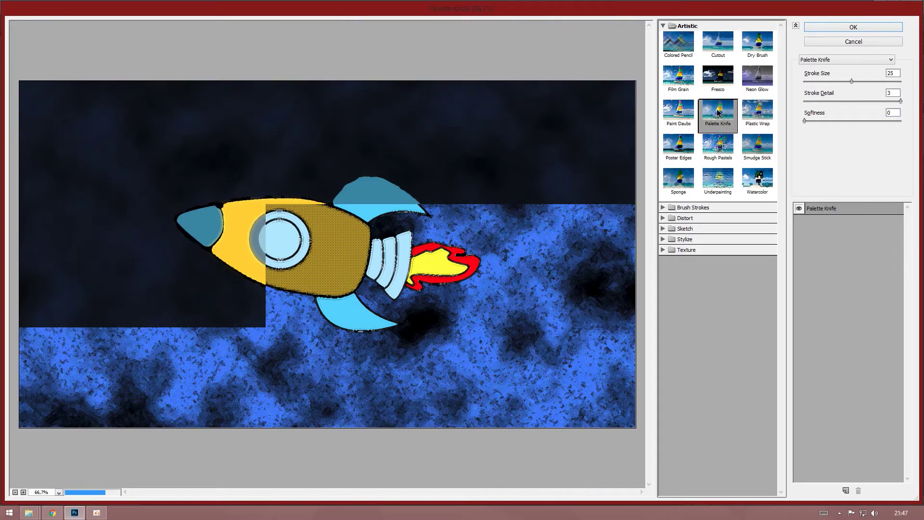
pyautogui.click(679, 110)
pyautogui.click(679, 144)
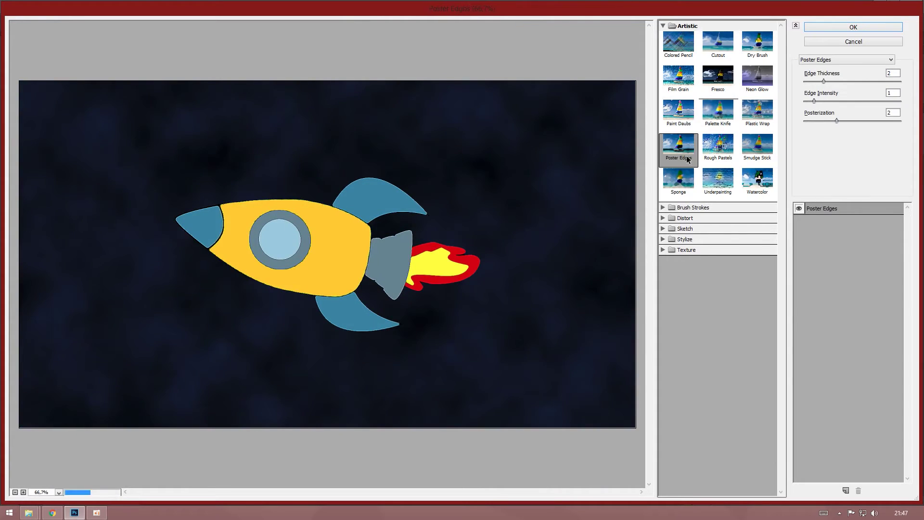
pyautogui.click(718, 147)
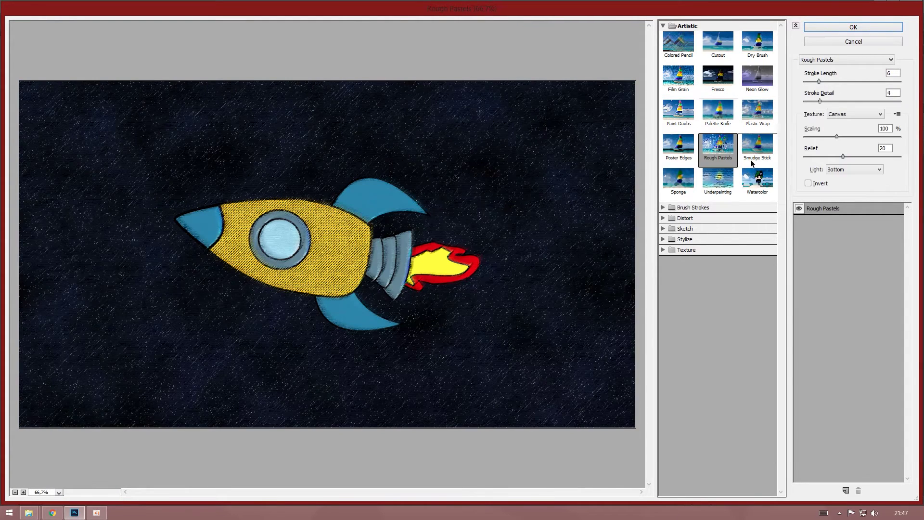
pyautogui.click(663, 208)
pyautogui.click(715, 235)
pyautogui.click(746, 229)
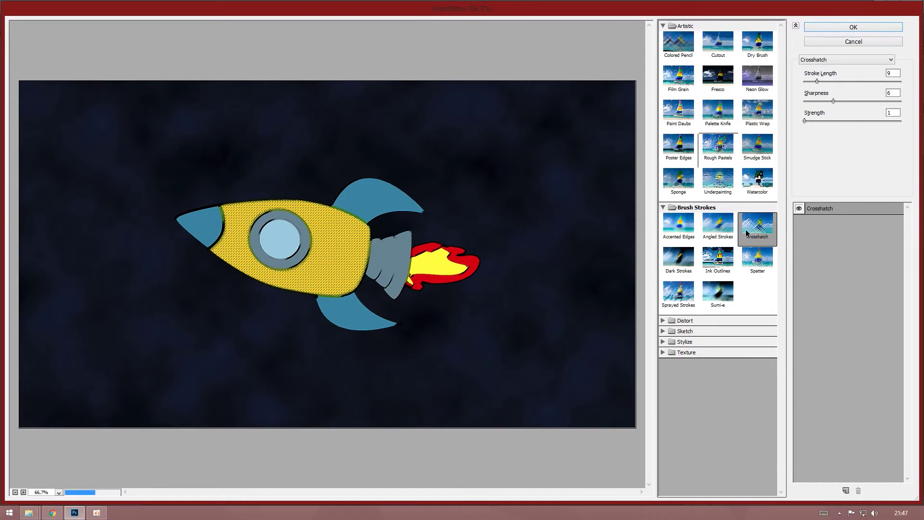
pyautogui.click(682, 270)
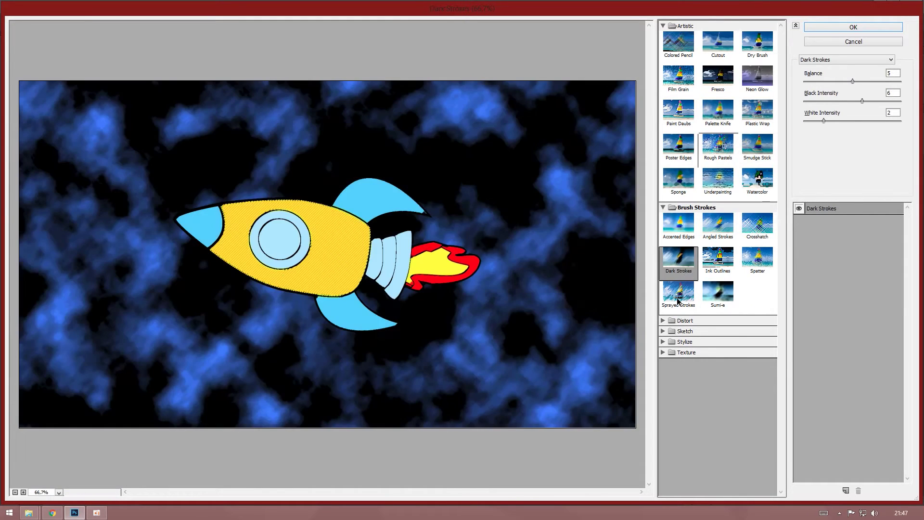
pyautogui.click(678, 292)
# Step: Preview the Distort > Glass effect on the rocket, then expand the Sketch effects
pyautogui.click(664, 321)
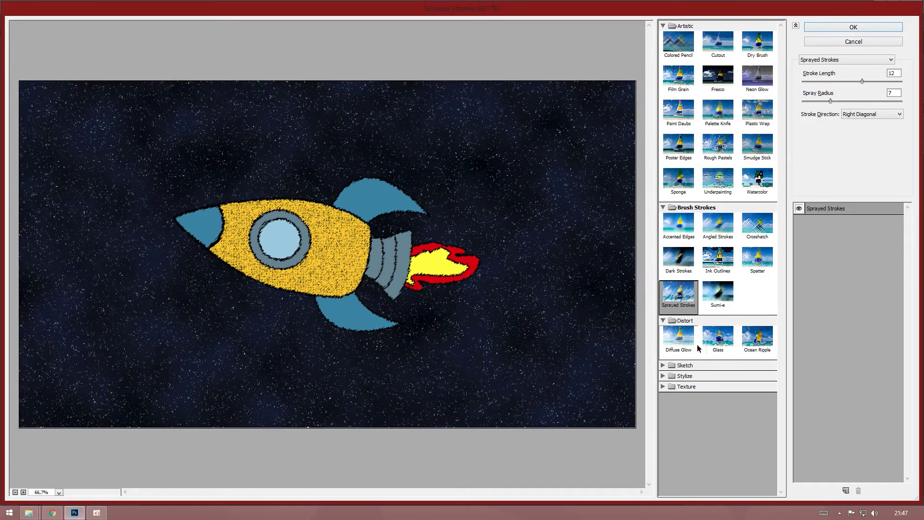
pyautogui.click(718, 337)
pyautogui.click(664, 365)
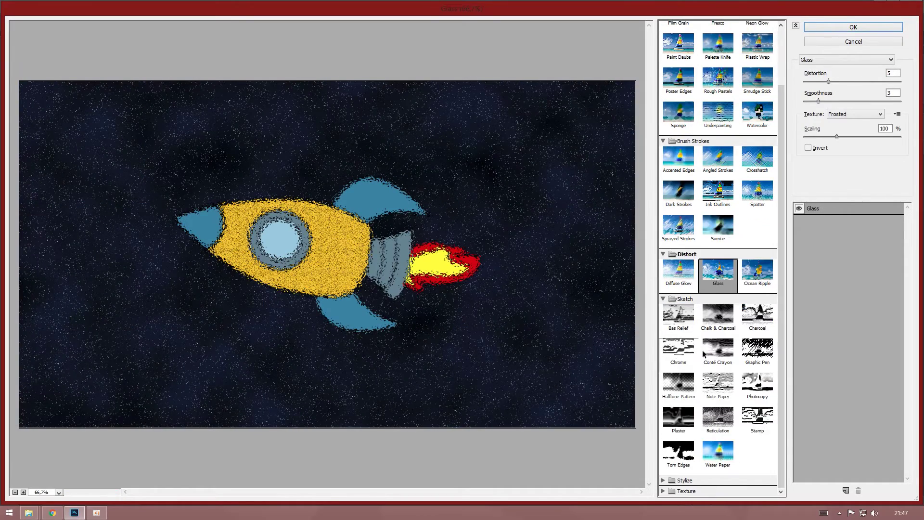
# Step: Preview Sketch filters such as Graphic Pen, Chrome, Charcoal, Stamp, Photocopy and Note Paper on the rocket
pyautogui.click(758, 351)
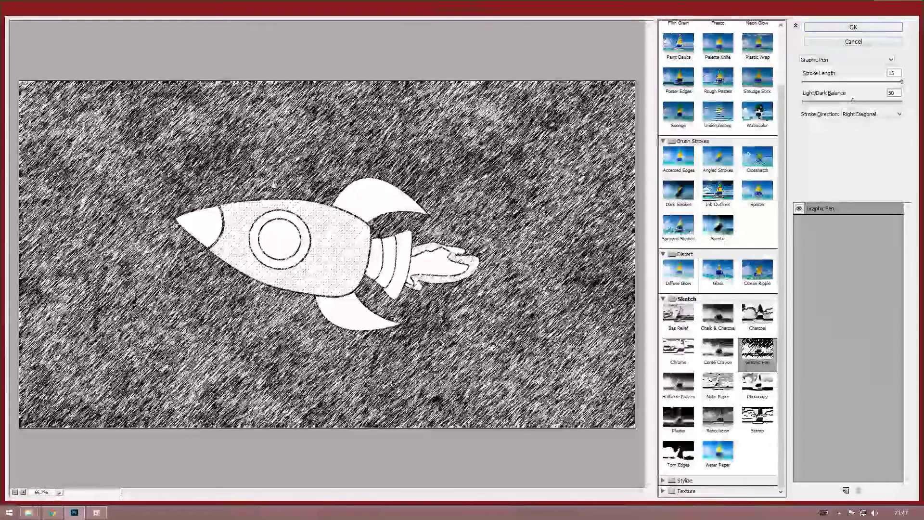
pyautogui.click(717, 355)
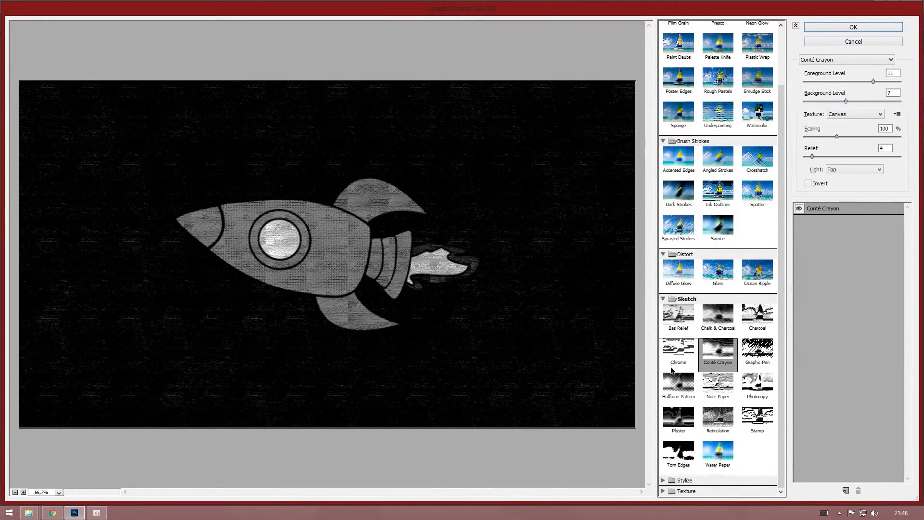
pyautogui.click(669, 352)
pyautogui.click(757, 313)
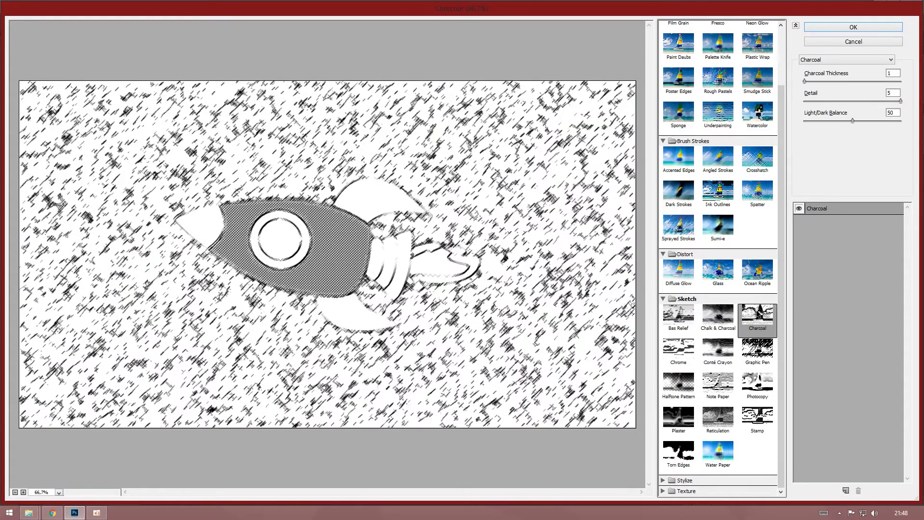
pyautogui.click(730, 317)
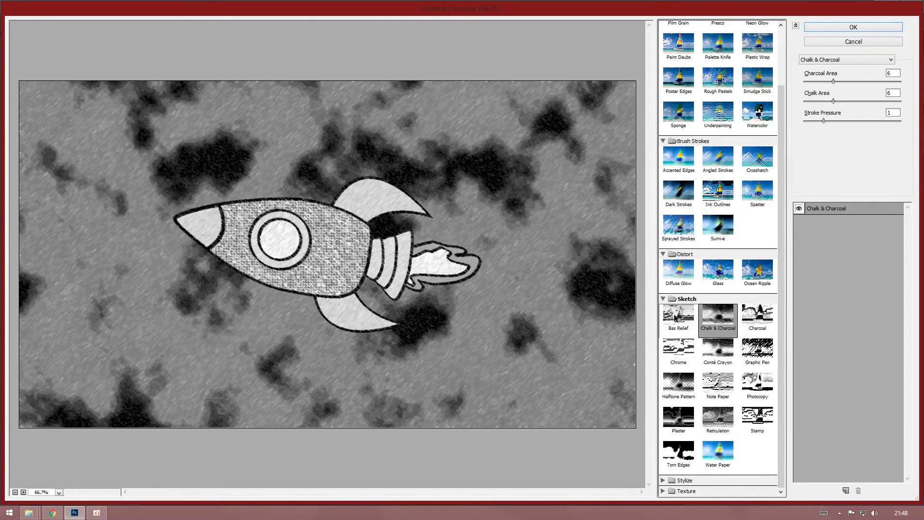
pyautogui.click(675, 317)
pyautogui.click(757, 419)
pyautogui.click(757, 385)
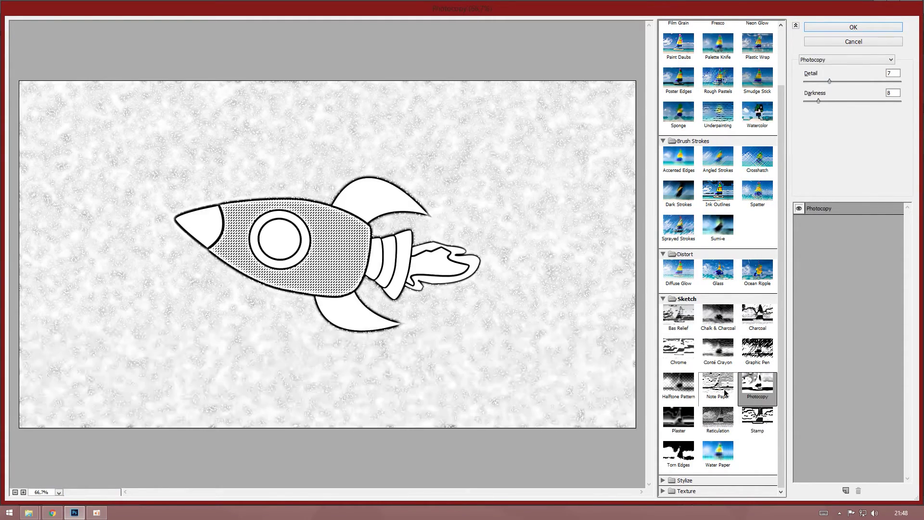
pyautogui.click(725, 393)
pyautogui.click(693, 393)
pyautogui.click(695, 428)
pyautogui.click(694, 452)
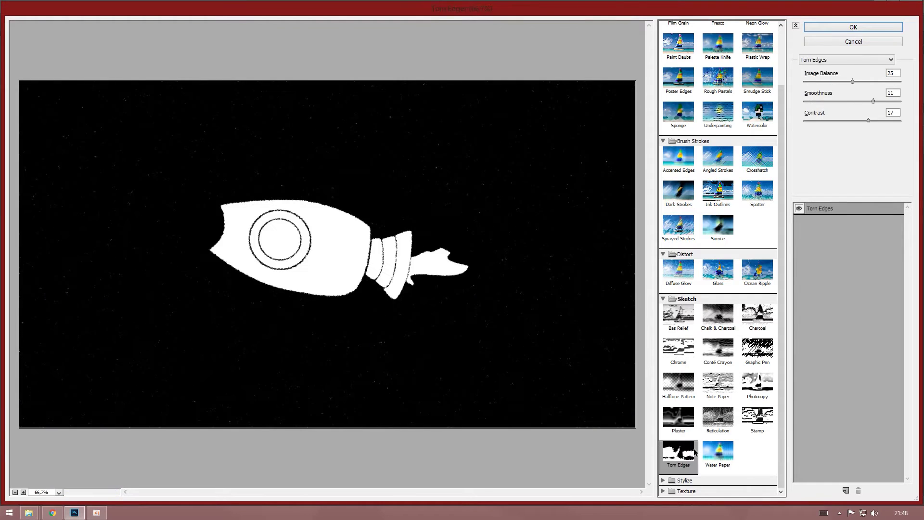
pyautogui.click(757, 417)
pyautogui.click(757, 385)
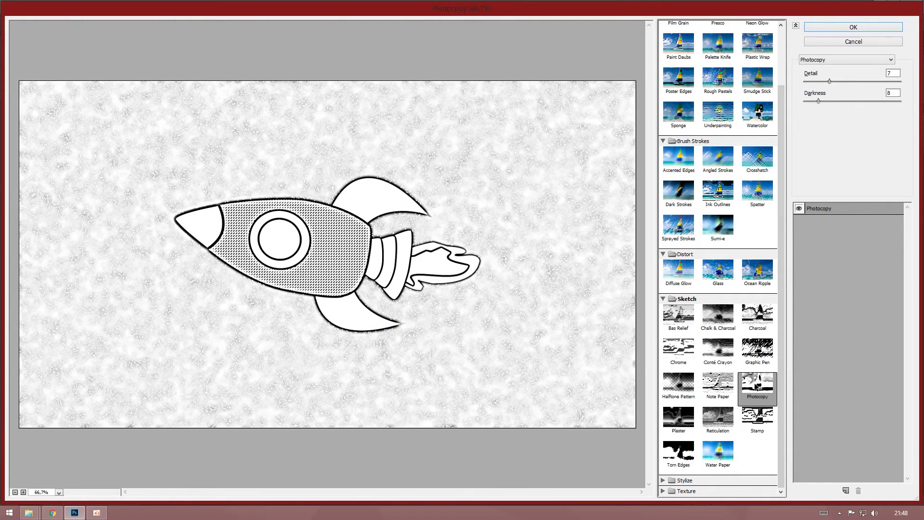
pyautogui.click(758, 418)
pyautogui.click(757, 385)
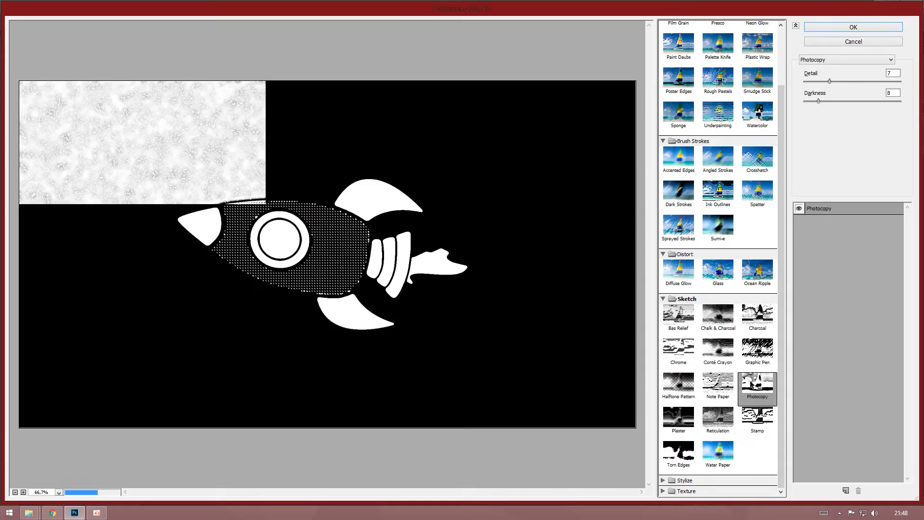
pyautogui.click(749, 355)
pyautogui.click(758, 315)
pyautogui.click(757, 349)
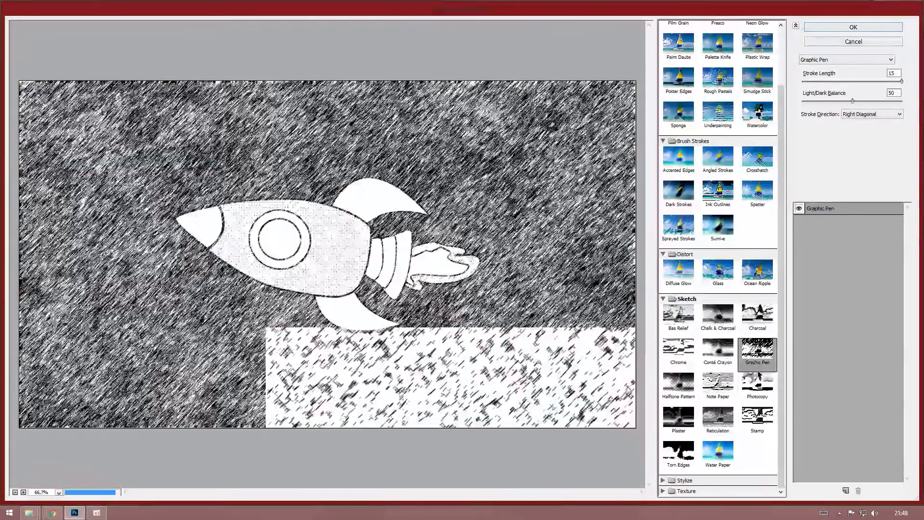
pyautogui.click(765, 413)
pyautogui.click(722, 388)
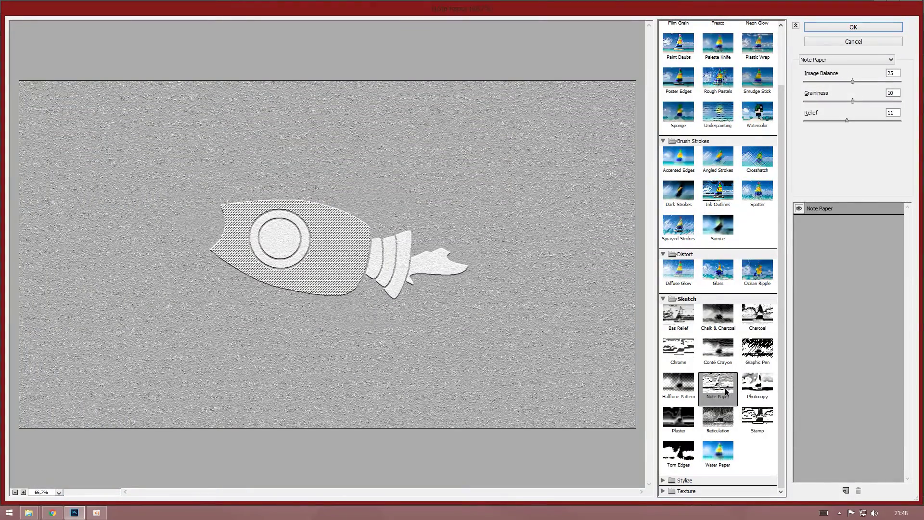
# Step: Try the Texture filters, then use Stained Glass with a much smaller cell size
pyautogui.click(663, 254)
pyautogui.click(662, 298)
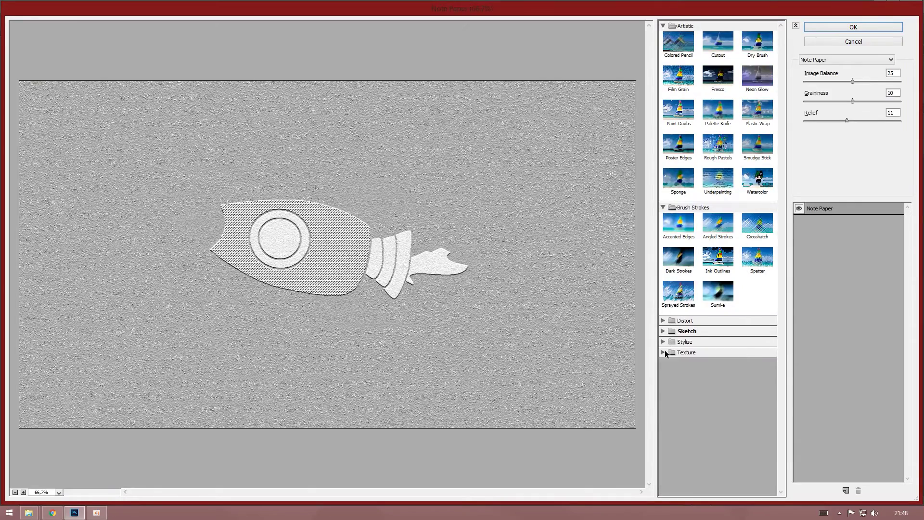
pyautogui.click(663, 352)
pyautogui.click(678, 367)
pyautogui.click(718, 372)
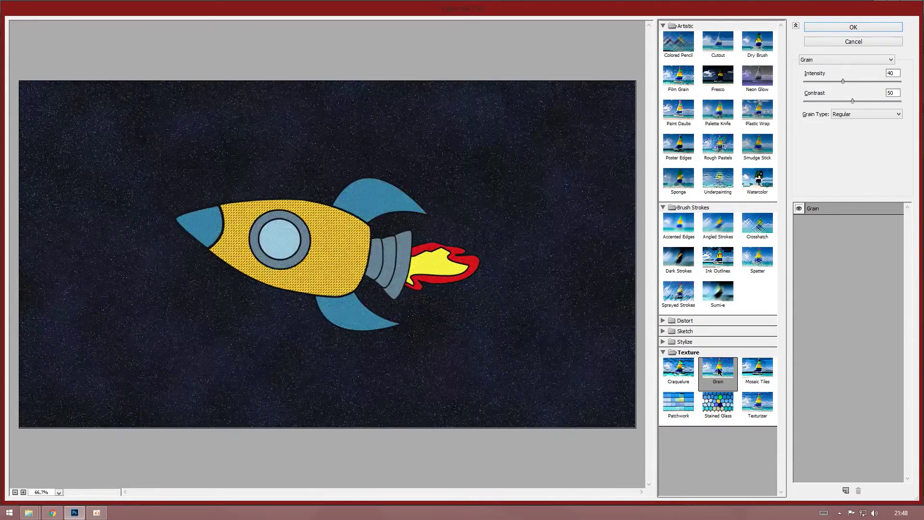
pyautogui.click(759, 372)
pyautogui.click(751, 404)
pyautogui.click(704, 408)
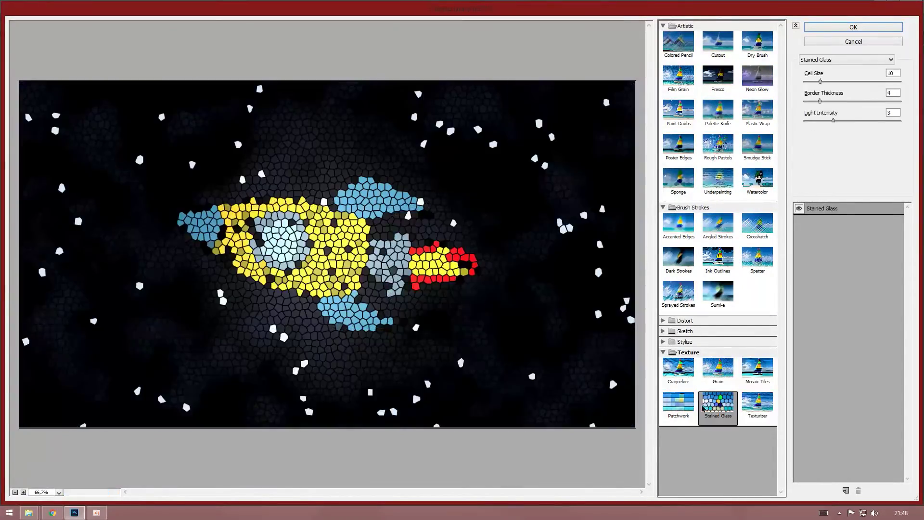
pyautogui.click(673, 408)
pyautogui.click(710, 406)
pyautogui.moveTo(813, 82); pyautogui.dragTo(814, 122)
pyautogui.write('2')
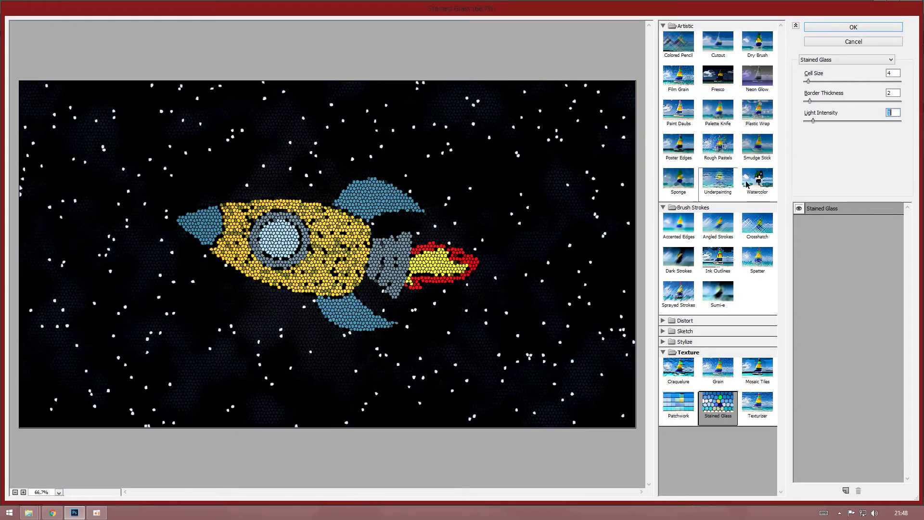
# Step: Try Artistic filters from Rough Pastels to Fresco, ending on Film Grain
pyautogui.click(732, 149)
pyautogui.click(757, 144)
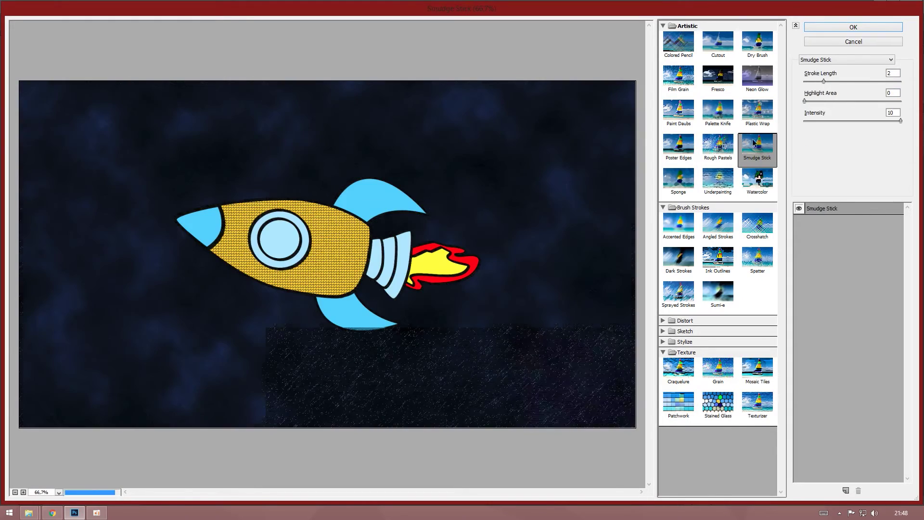
pyautogui.click(757, 110)
pyautogui.click(754, 80)
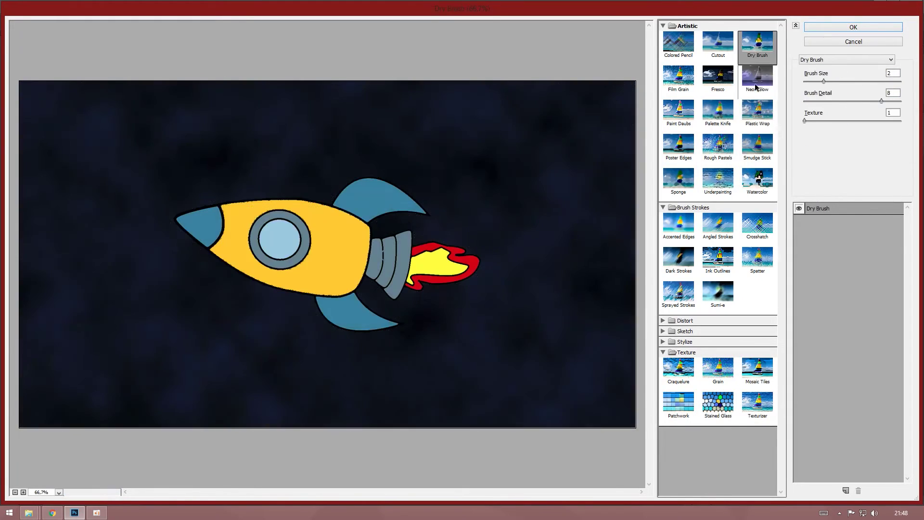
pyautogui.click(717, 85)
pyautogui.click(679, 80)
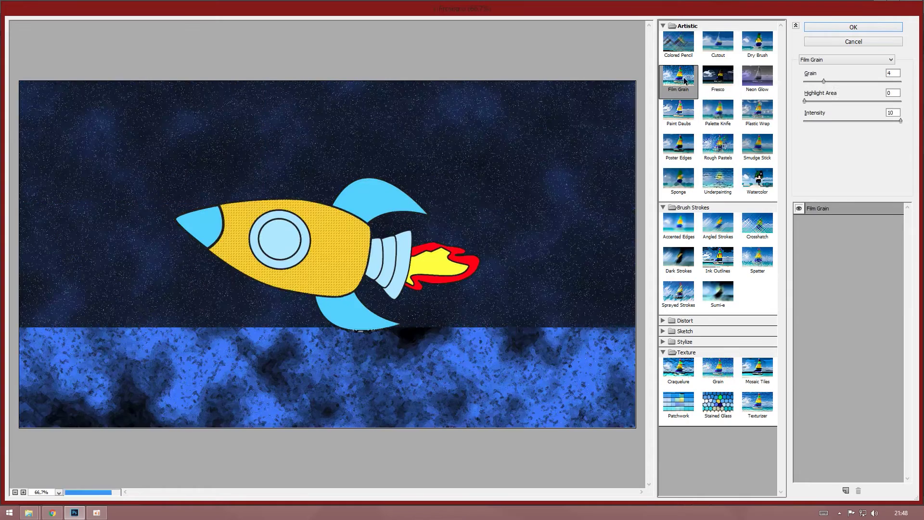
# Step: Add a second effect layer set to Cutout, placing Film Grain below it
pyautogui.click(846, 490)
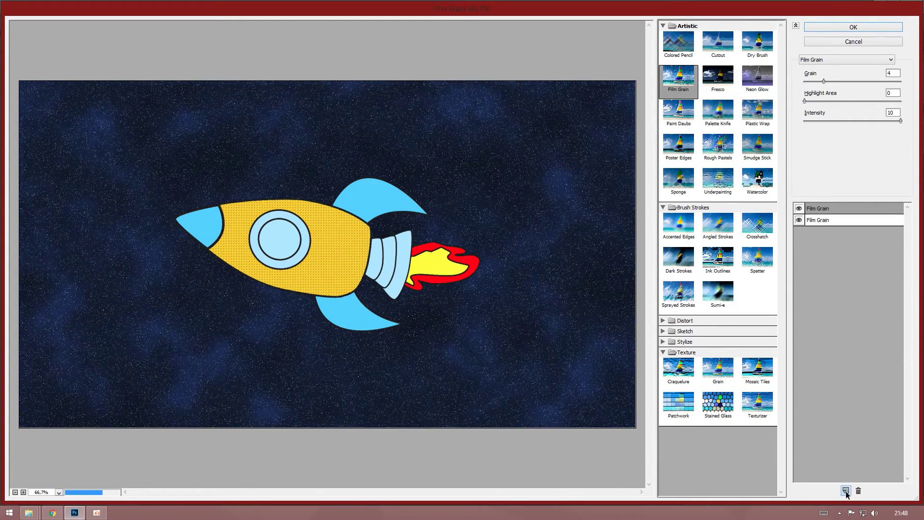
pyautogui.click(761, 231)
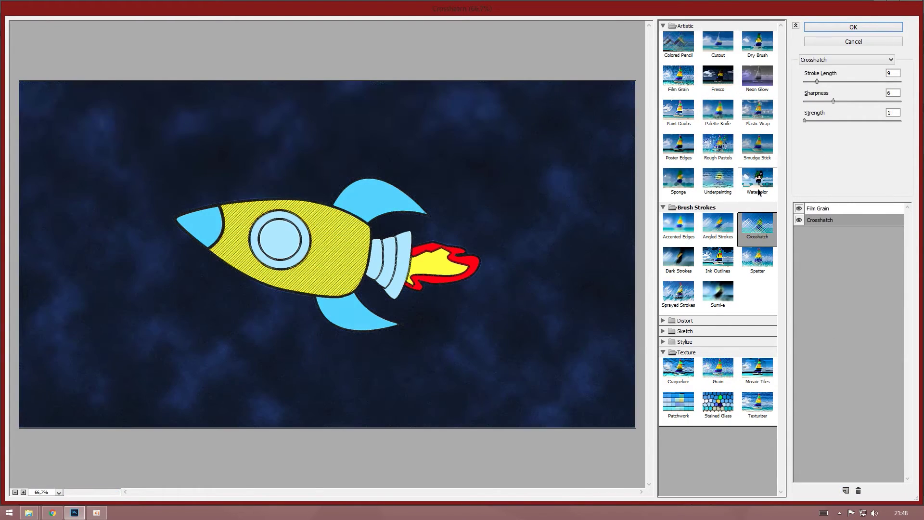
pyautogui.click(759, 180)
pyautogui.click(756, 111)
pyautogui.click(757, 48)
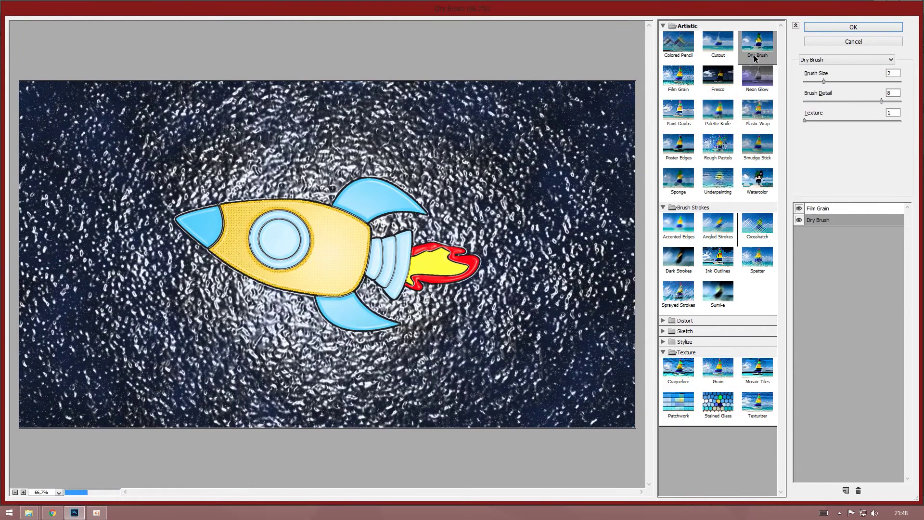
pyautogui.click(718, 48)
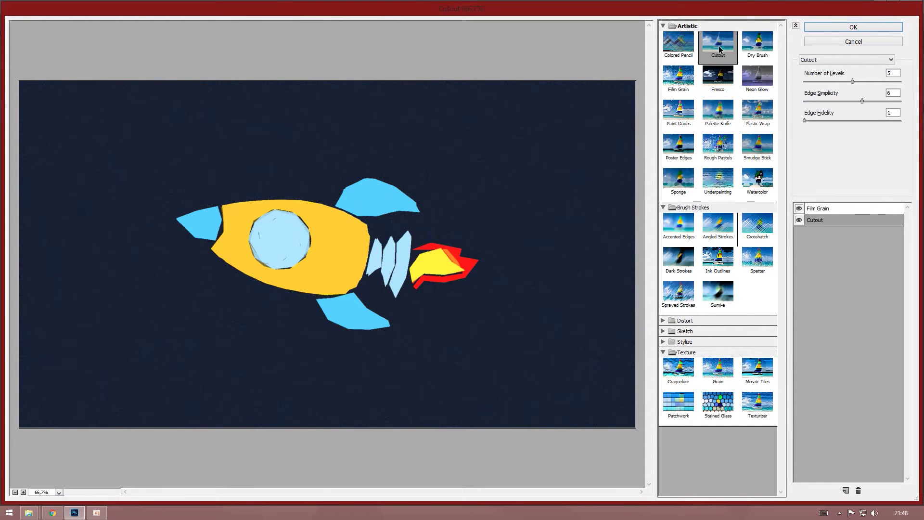
pyautogui.moveTo(824, 211); pyautogui.dragTo(827, 238)
# Step: Set Cutout to 6 levels and edge simplicity 7, and adjust edge fidelity
pyautogui.click(822, 210)
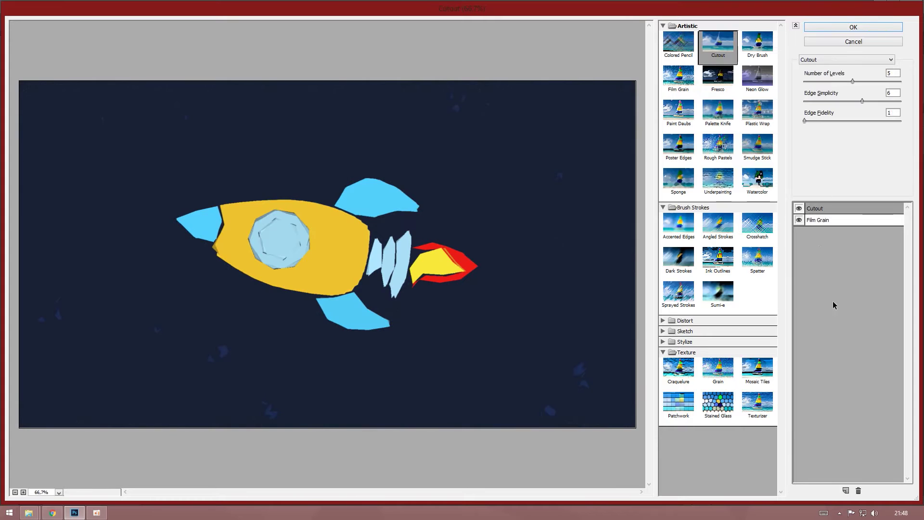
pyautogui.click(869, 81)
pyautogui.click(874, 102)
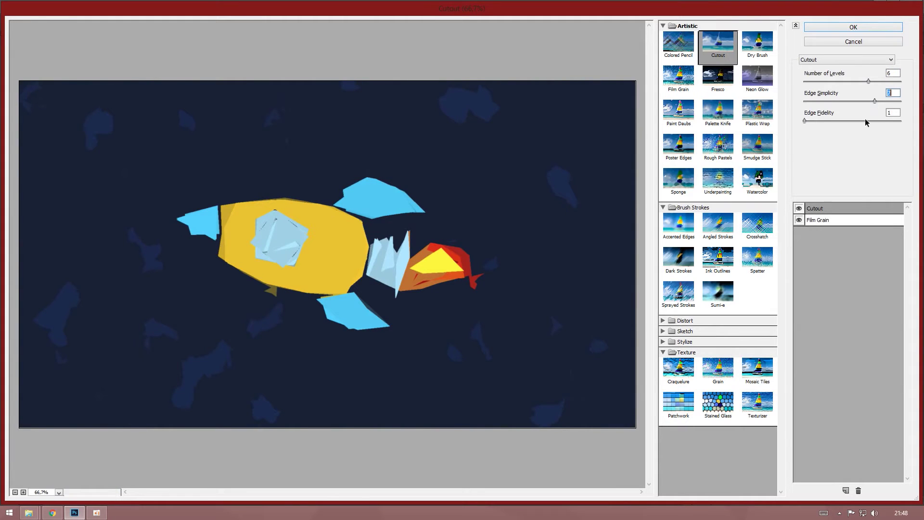
pyautogui.click(820, 121)
# Step: Tune Film Grain to grain 5, highlight area 3 and intensity 4
pyautogui.click(858, 220)
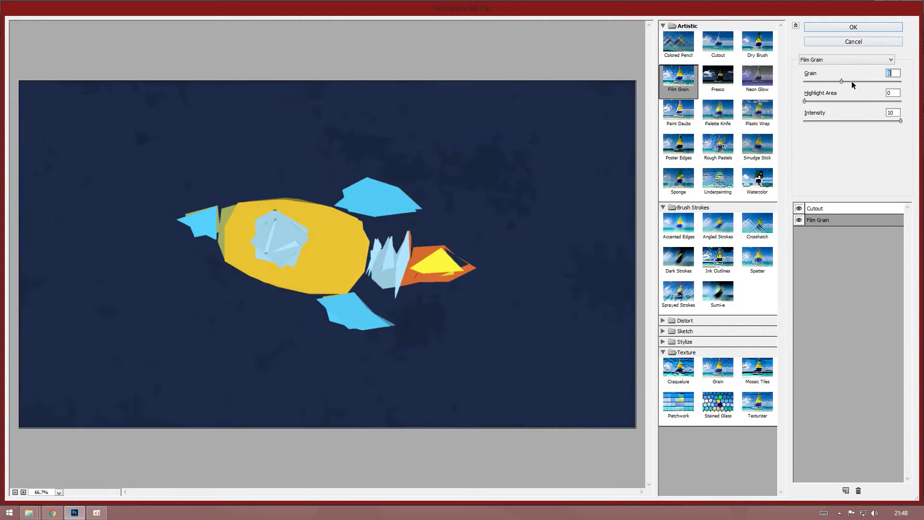
pyautogui.click(853, 80)
pyautogui.click(812, 82)
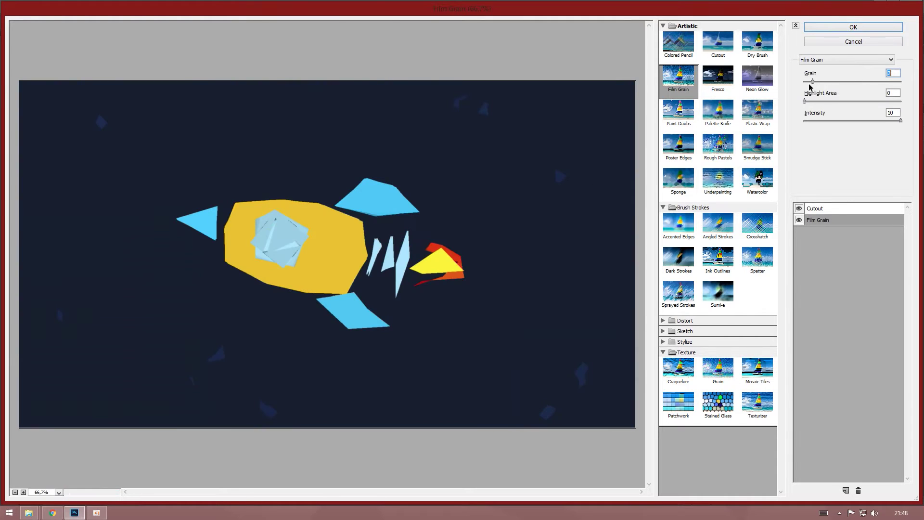
pyautogui.click(845, 101)
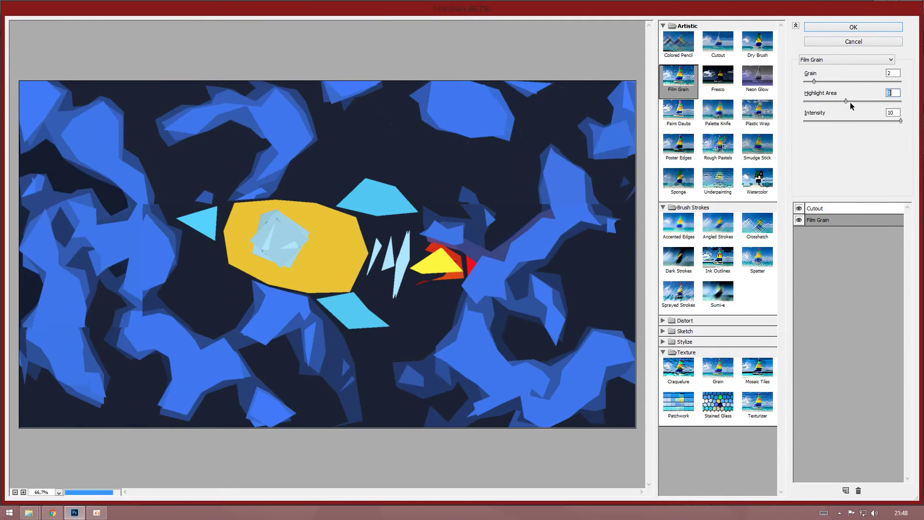
pyautogui.click(816, 102)
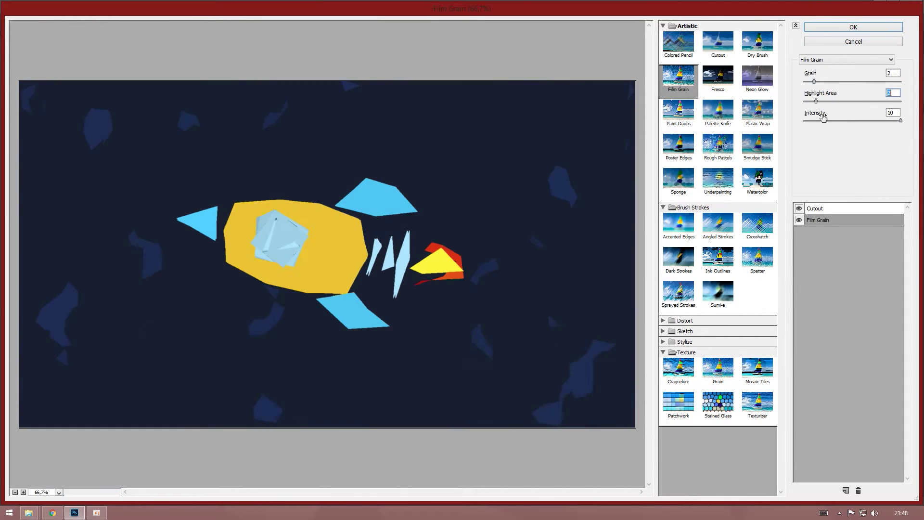
pyautogui.click(843, 121)
pyautogui.click(845, 101)
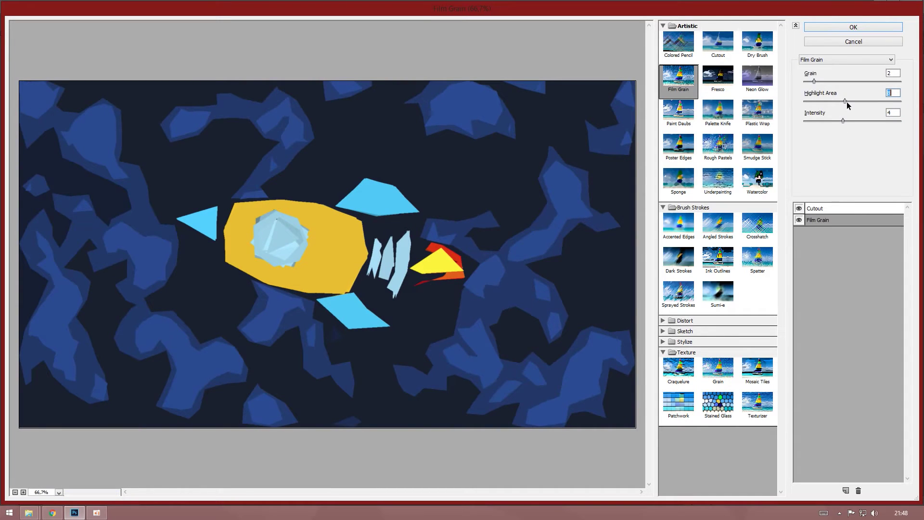
pyautogui.click(829, 81)
# Step: Move Cutout below Film Grain, raise Cutout levels to 7, and set grain 10 and highlight area 7
pyautogui.click(839, 210)
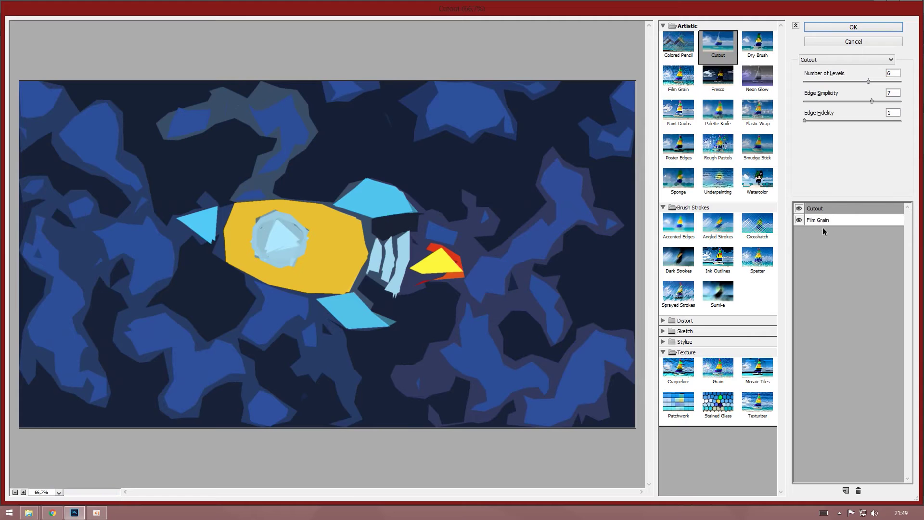
pyautogui.click(823, 224)
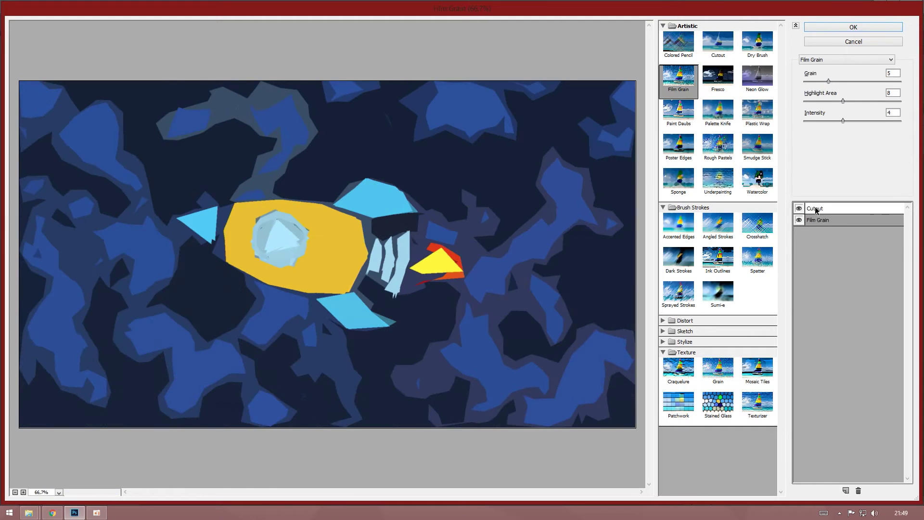
pyautogui.moveTo(817, 210); pyautogui.dragTo(820, 225)
pyautogui.moveTo(868, 81)
pyautogui.mouseDown()
pyautogui.moveTo(884, 82)
pyautogui.moveTo(858, 101)
pyautogui.mouseUp()
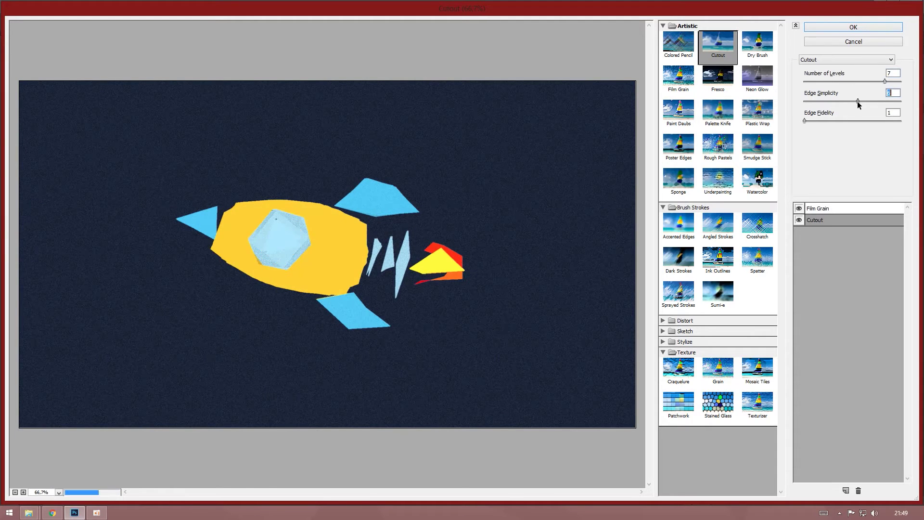
pyautogui.press('Tab')
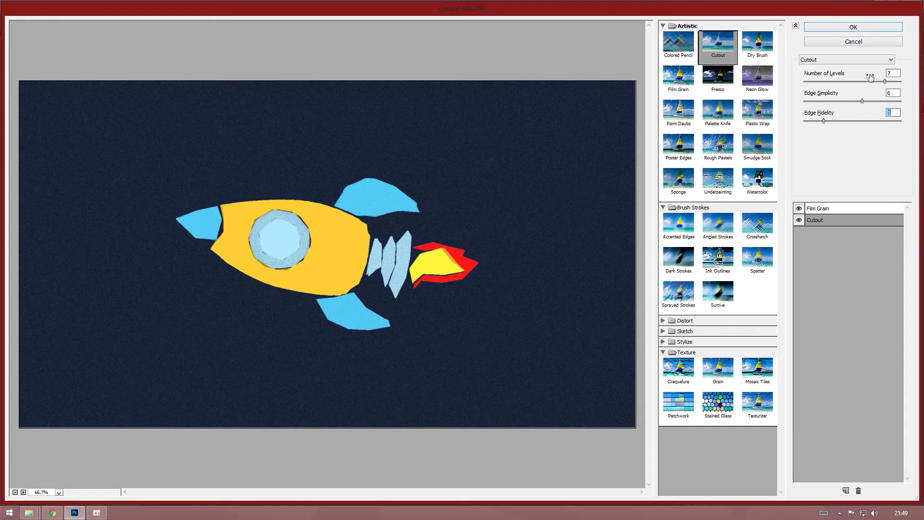
pyautogui.click(834, 211)
pyautogui.moveTo(828, 81)
pyautogui.mouseDown()
pyautogui.moveTo(855, 81)
pyautogui.moveTo(854, 102)
pyautogui.mouseUp()
pyautogui.click(839, 101)
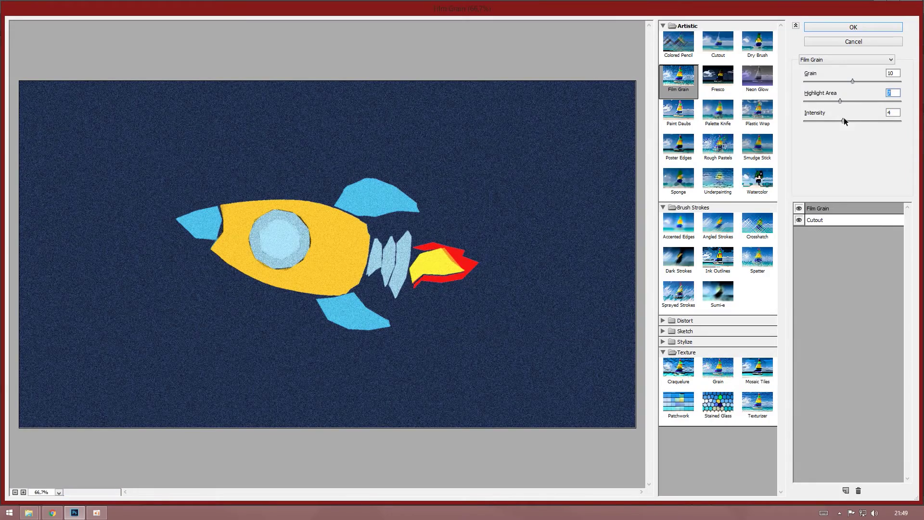
# Step: Add a third effect layer, Texturizer with Canvas texture, and apply the filter stack
pyautogui.click(846, 491)
pyautogui.click(678, 369)
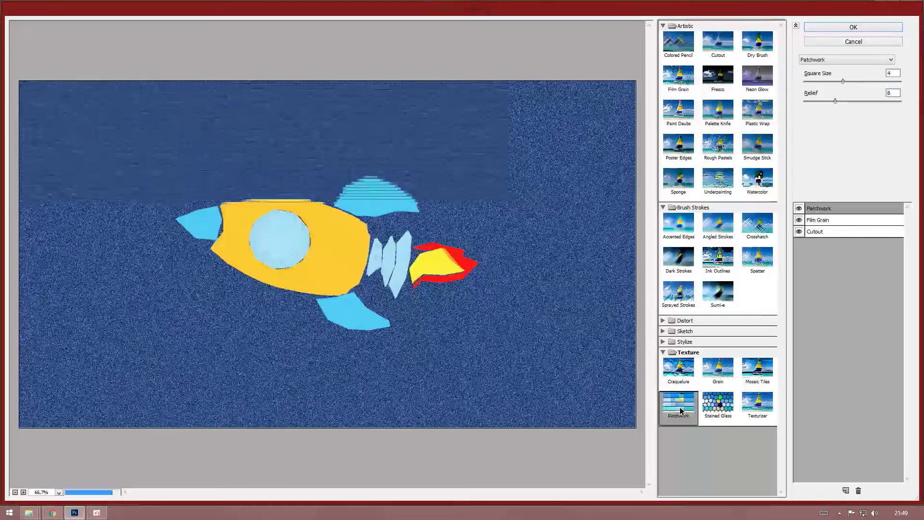
pyautogui.click(710, 380)
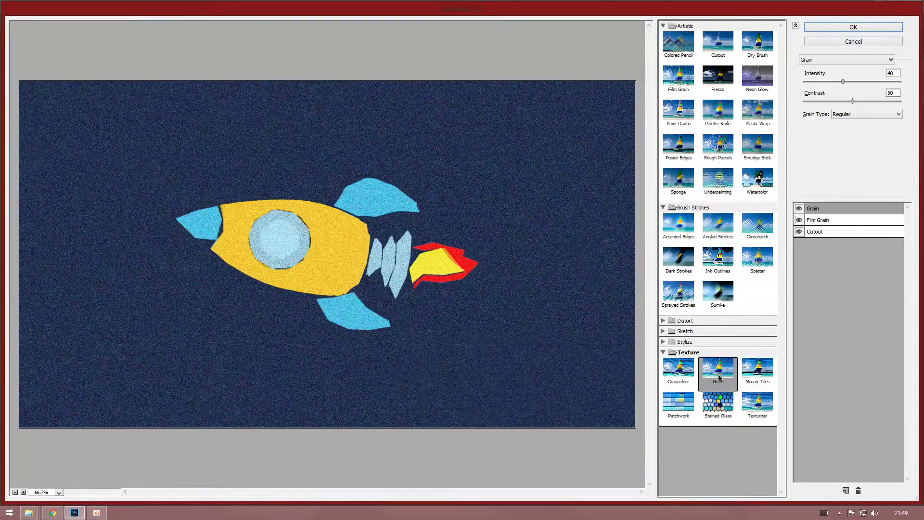
pyautogui.click(760, 382)
pyautogui.click(759, 415)
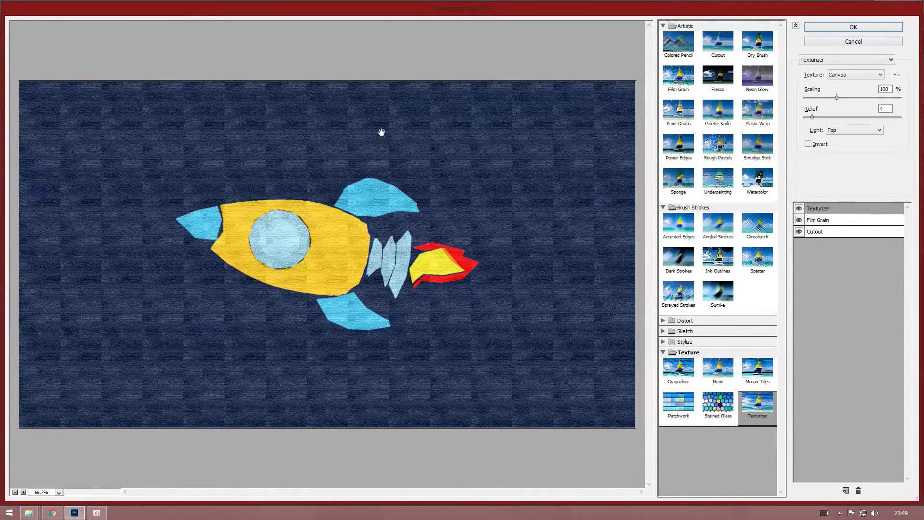
pyautogui.click(847, 28)
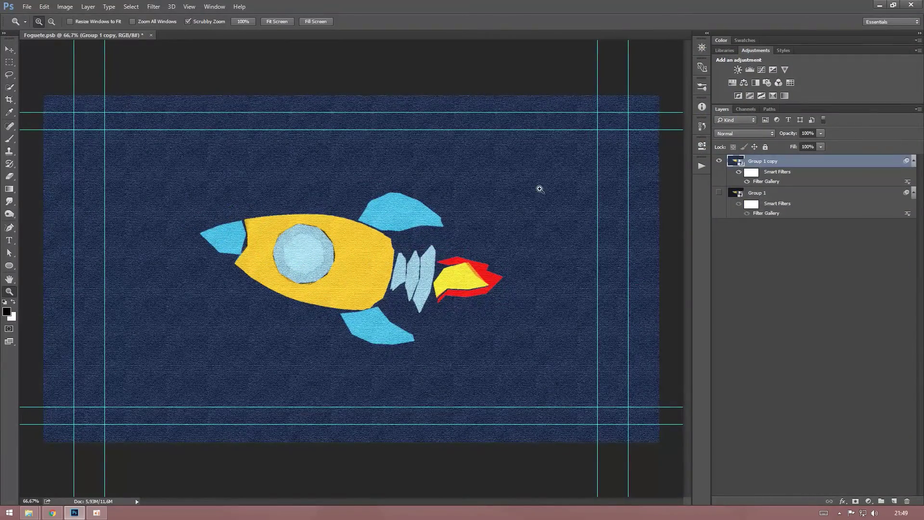
# Step: Hide Group 1 copy, show Group 1, and turn off Group 1's filter effects
pyautogui.click(719, 161)
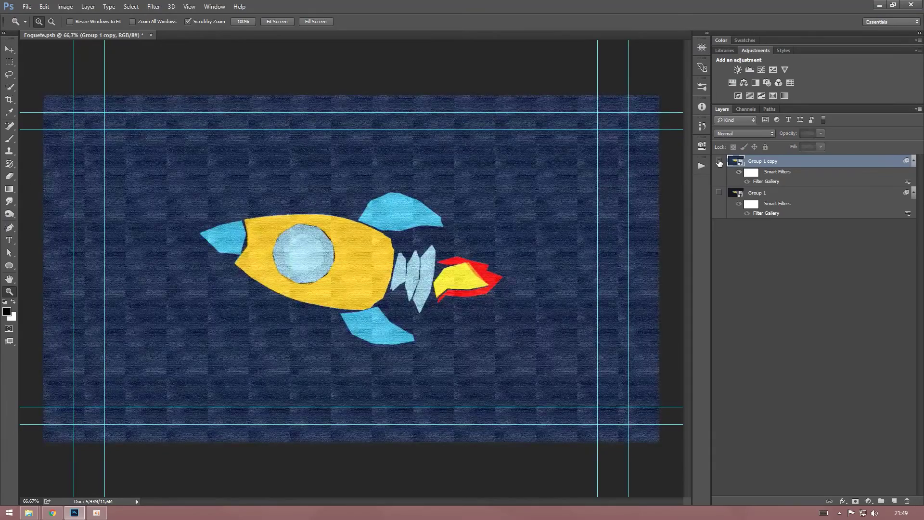
pyautogui.click(720, 161)
pyautogui.click(719, 193)
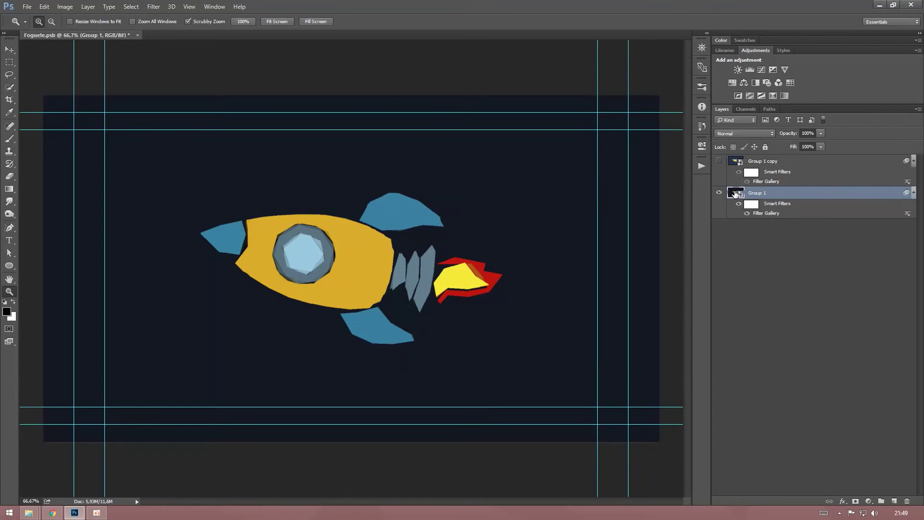
pyautogui.click(753, 205)
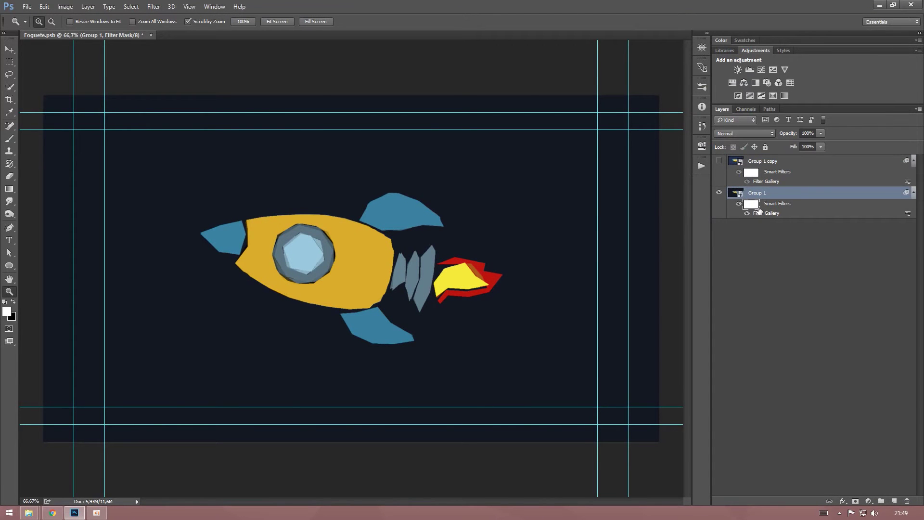
pyautogui.click(747, 214)
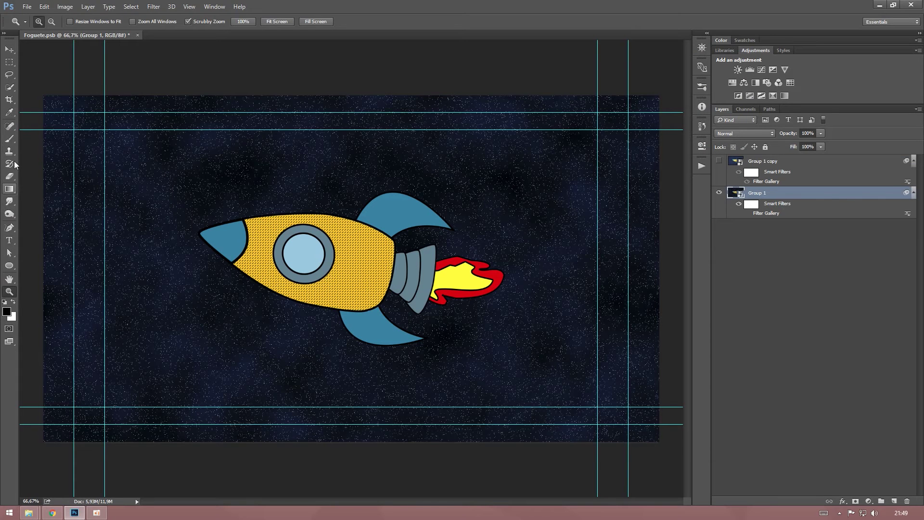
# Step: Quick Select the starry background without the rocket's nose, re-enable the filters, and target the filter mask
pyautogui.click(9, 87)
pyautogui.moveTo(196, 191)
pyautogui.mouseDown()
pyautogui.moveTo(447, 165)
pyautogui.moveTo(597, 364)
pyautogui.moveTo(282, 403)
pyautogui.moveTo(119, 271)
pyautogui.moveTo(132, 272)
pyautogui.mouseUp()
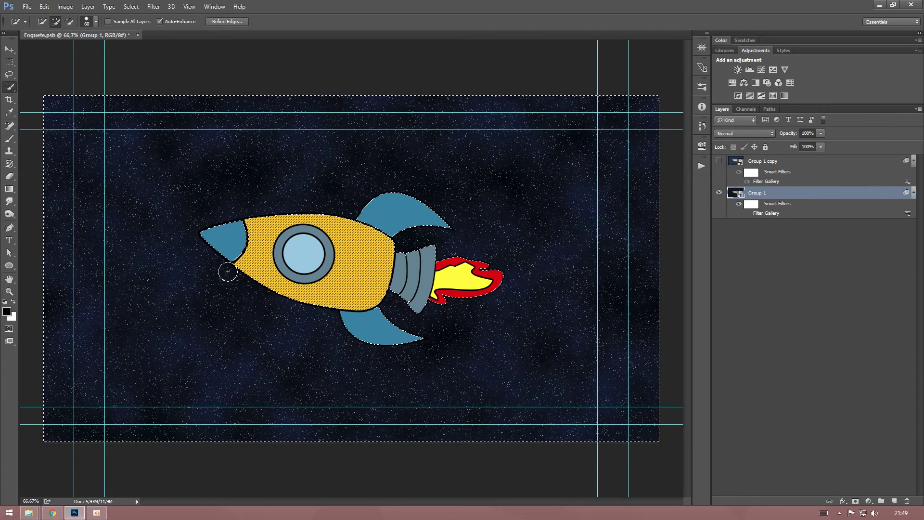
pyautogui.keyDown('alt'); pyautogui.click(237, 245); pyautogui.keyUp('alt')
pyautogui.click(750, 216)
pyautogui.click(748, 214)
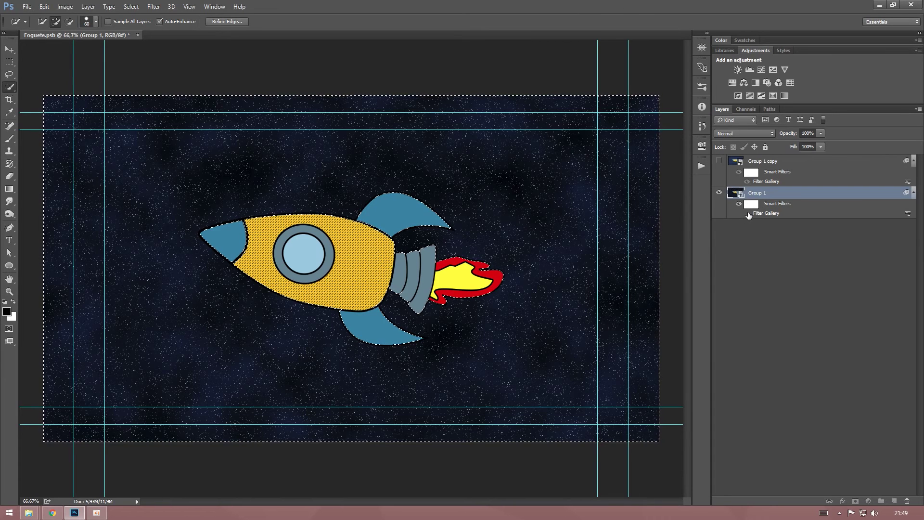
pyautogui.click(751, 207)
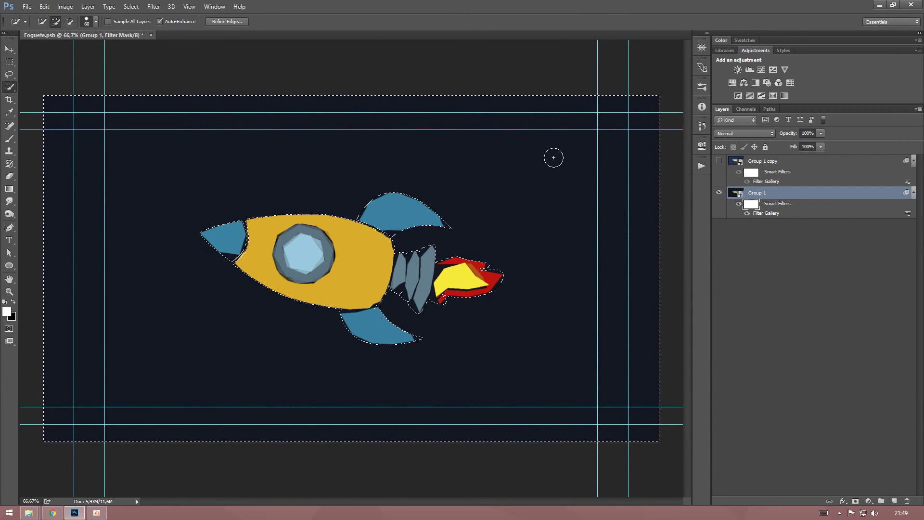
# Step: Darken the selected area of Group 1's filter mask with Levels white output 142, then deselect
pyautogui.hotkey('shift', 'BackSpace')
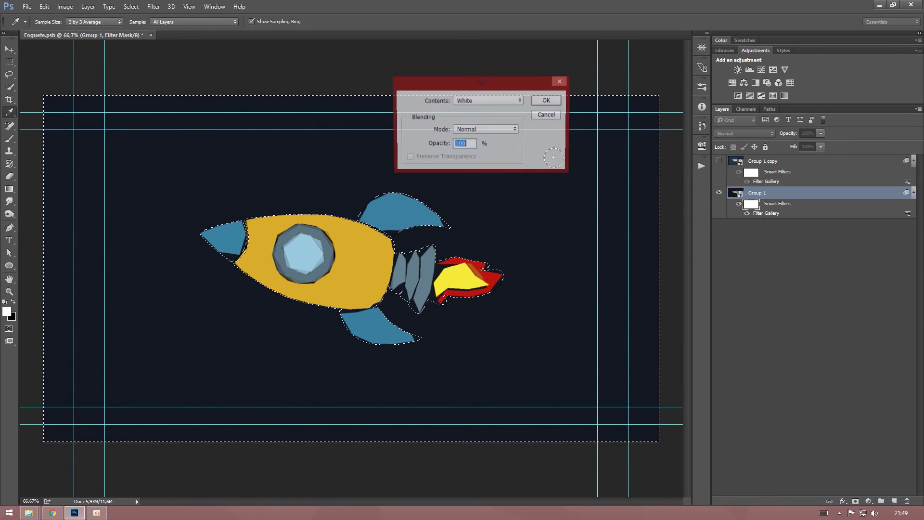
pyautogui.press('Return')
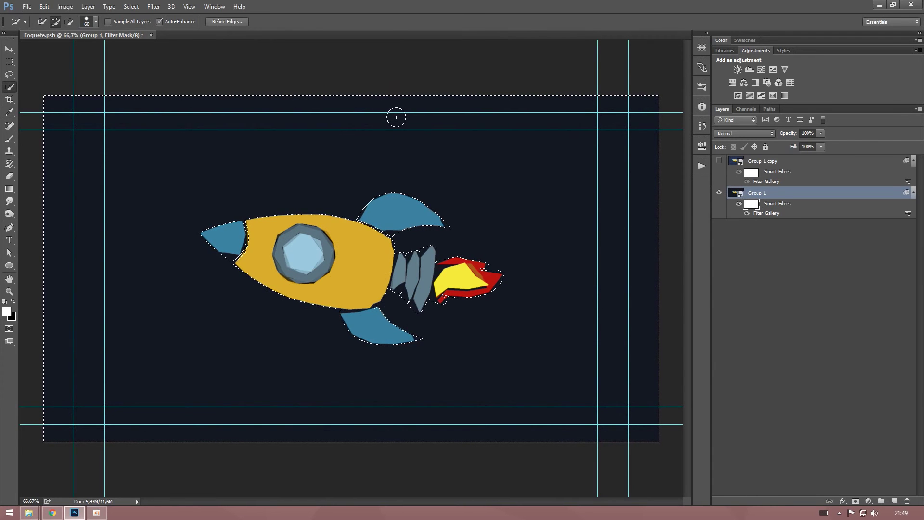
pyautogui.hotkey('ctrl', 'l')
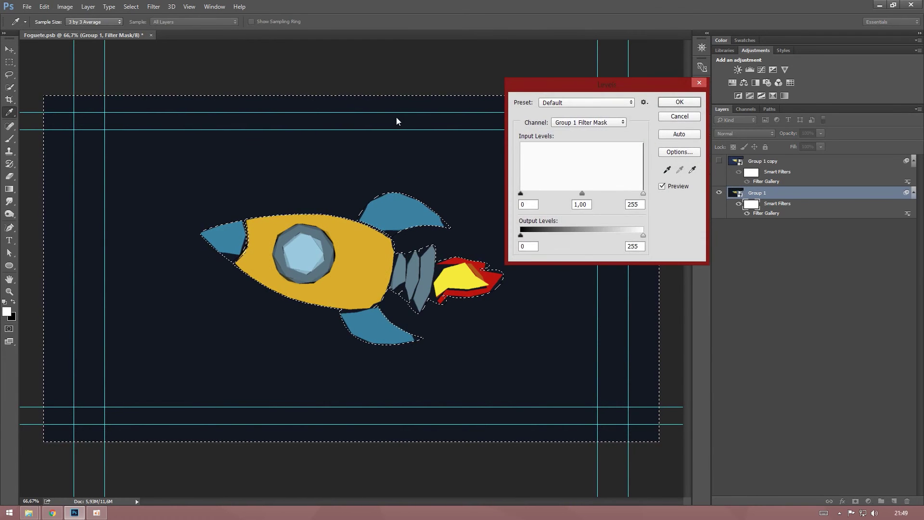
pyautogui.moveTo(640, 234)
pyautogui.mouseDown()
pyautogui.moveTo(565, 236)
pyautogui.moveTo(588, 235)
pyautogui.mouseUp()
pyautogui.click(676, 102)
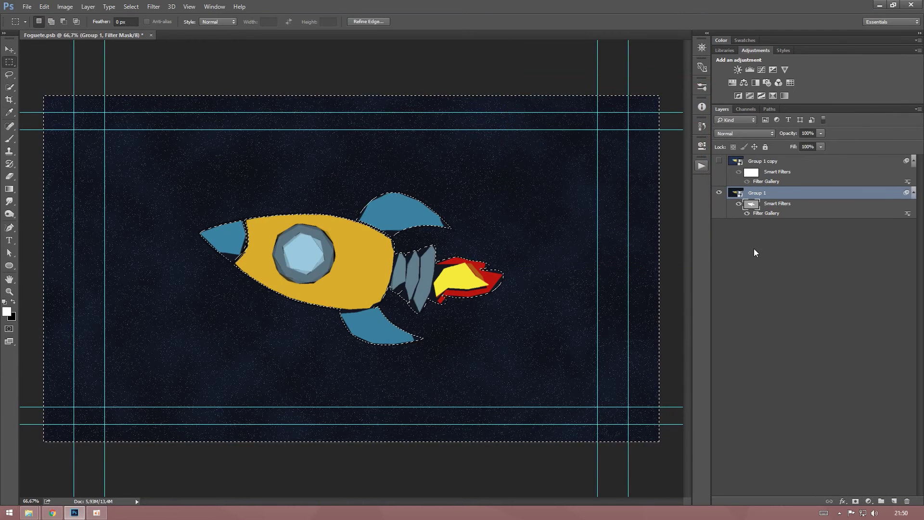
pyautogui.click(753, 246)
pyautogui.hotkey('ctrl', 'd')
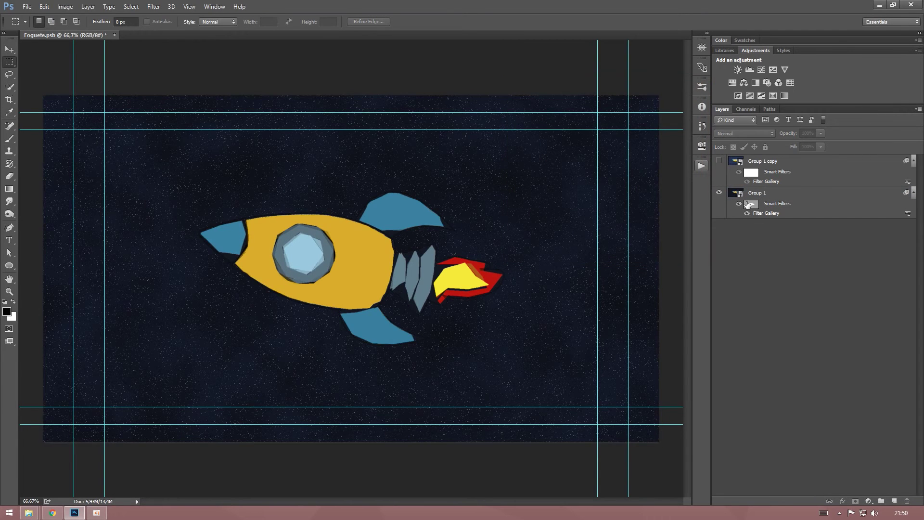
pyautogui.keyDown('alt'); pyautogui.click(751, 204); pyautogui.keyUp('alt')
pyautogui.click(780, 264)
pyautogui.click(747, 215)
pyautogui.click(747, 213)
pyautogui.click(153, 6)
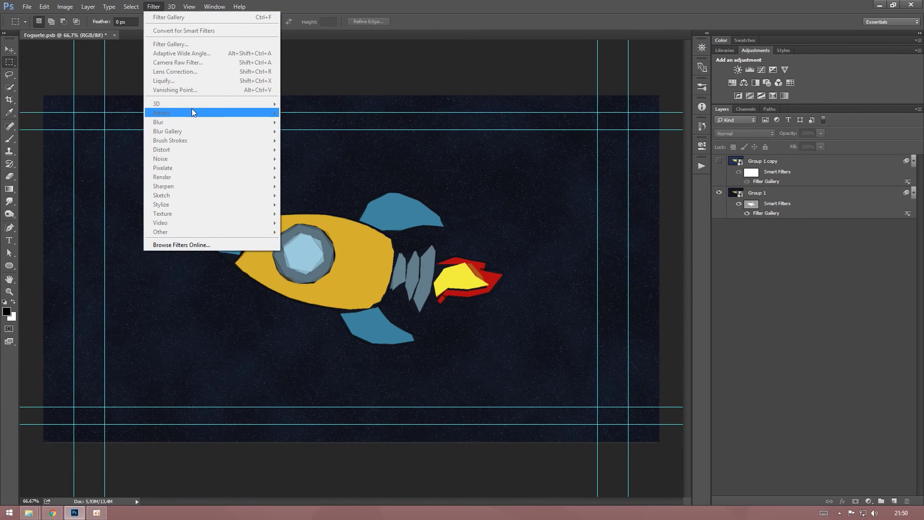